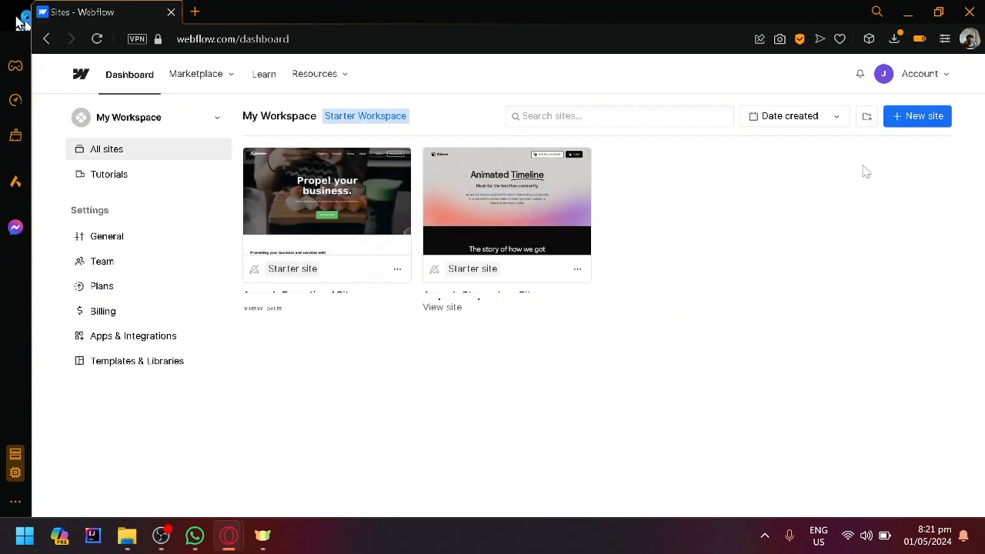
Start a new site in the workspace and choose to begin from a template.
{"action": "scroll", "coordinate": [914, 131], "scroll_direction": "up", "scroll_amount": 5}
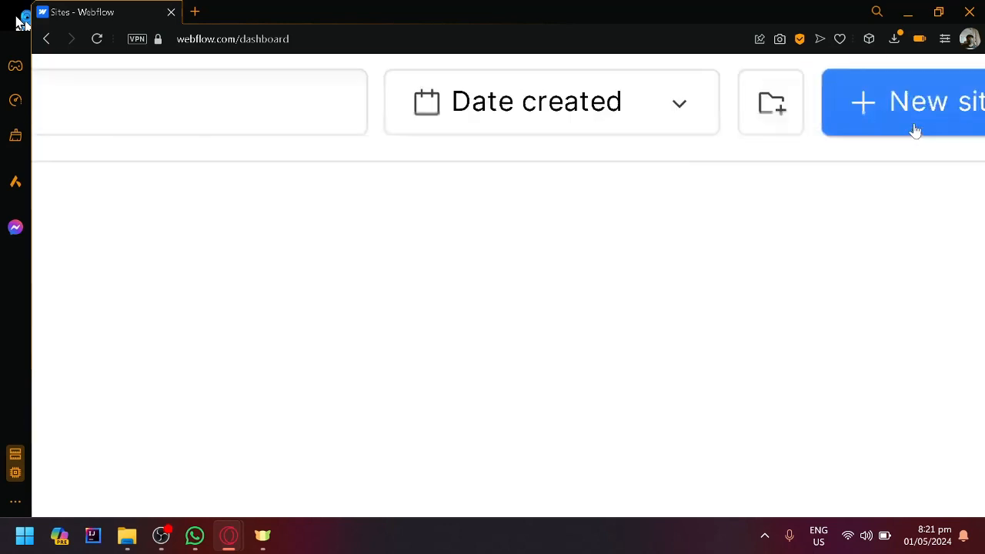
{"action": "scroll", "coordinate": [903, 139], "scroll_direction": "right", "scroll_amount": 2}
{"action": "scroll", "coordinate": [903, 138], "scroll_direction": "up", "scroll_amount": 1}
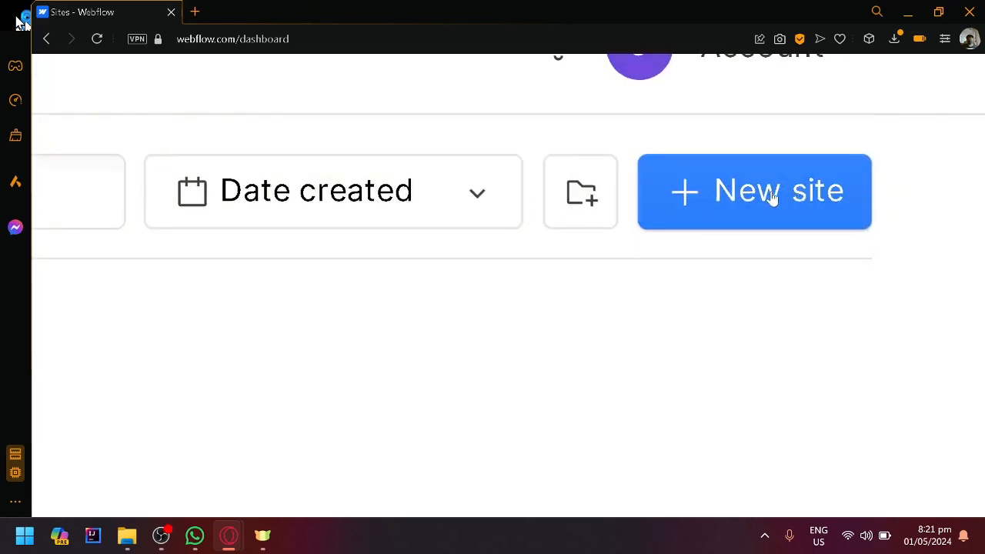
{"action": "left_click", "coordinate": [772, 197]}
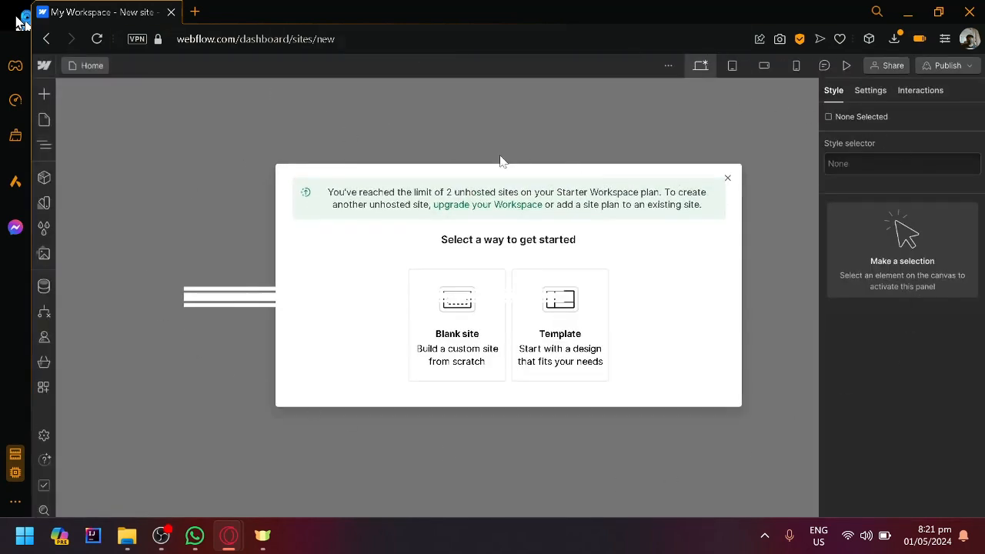
{"action": "scroll", "coordinate": [432, 309], "scroll_direction": "up", "scroll_amount": 5}
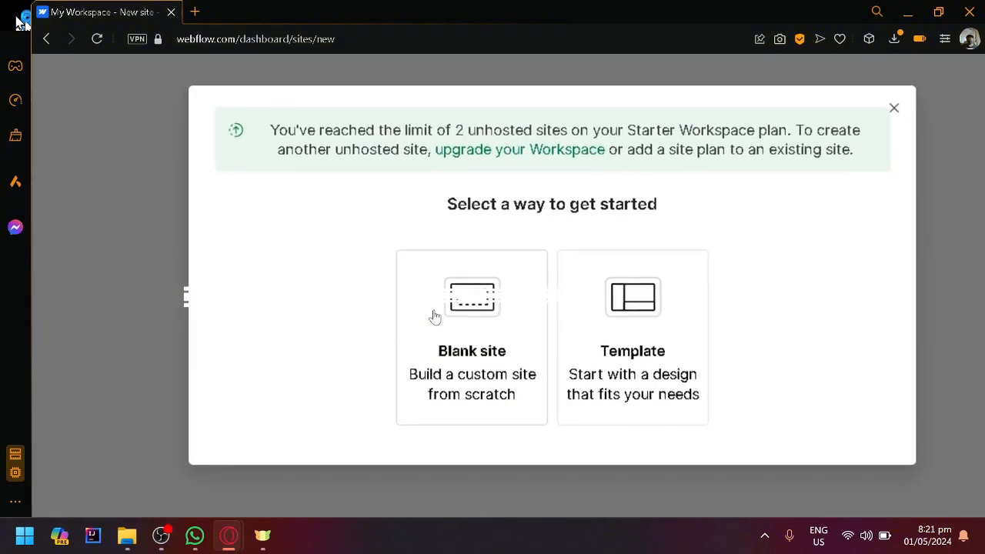
{"action": "scroll", "coordinate": [436, 316], "scroll_direction": "right", "scroll_amount": 1}
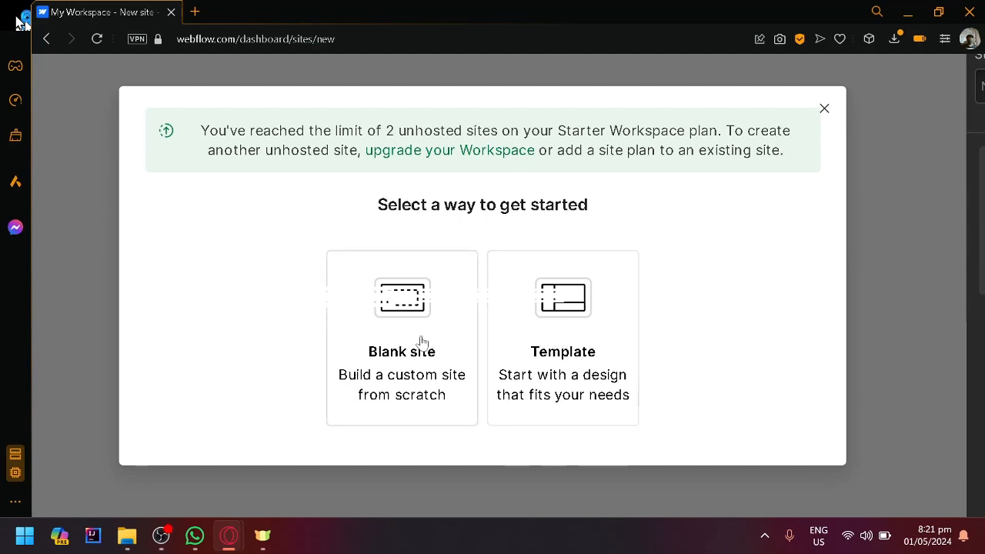
{"action": "left_click", "coordinate": [560, 321]}
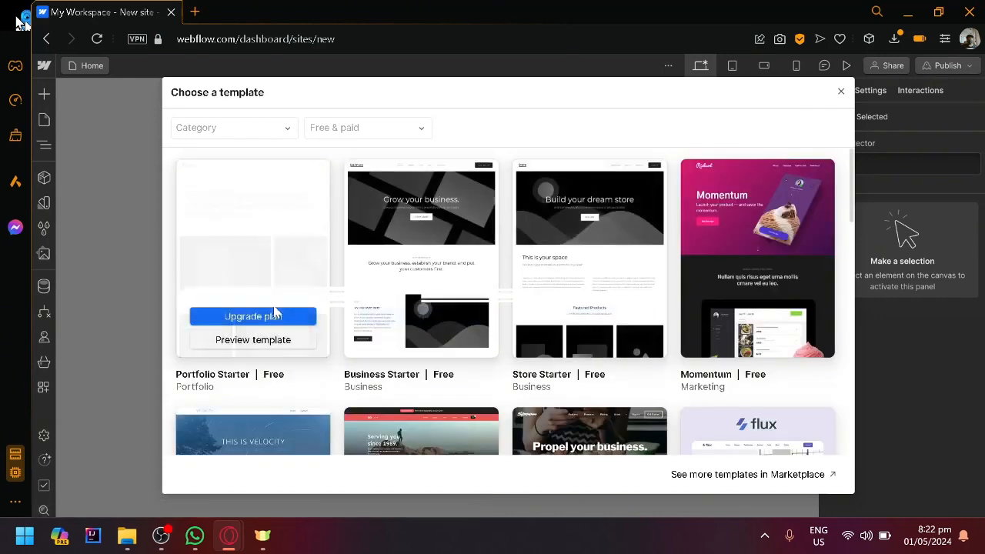
Browse the template gallery, comparing the free and paid designs and their categories.
{"action": "scroll", "coordinate": [275, 311], "scroll_direction": "down", "scroll_amount": 3}
{"action": "scroll", "coordinate": [274, 312], "scroll_direction": "down", "scroll_amount": 5}
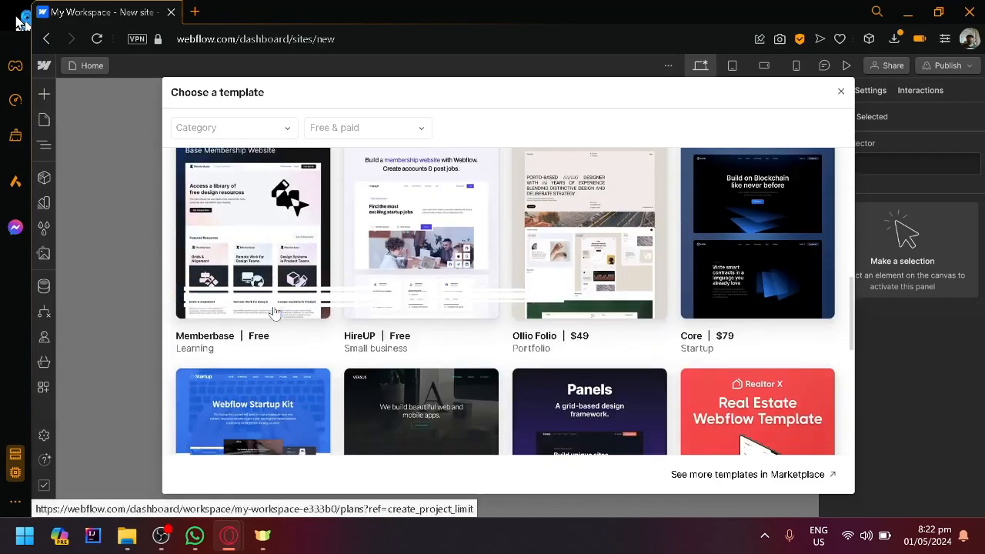
{"action": "scroll", "coordinate": [276, 312], "scroll_direction": "down", "scroll_amount": 4}
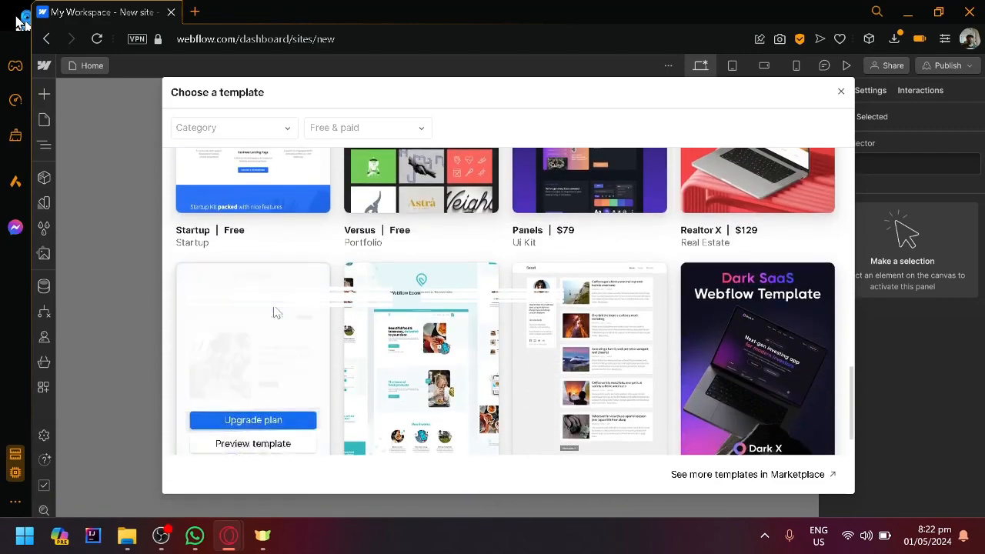
{"action": "scroll", "coordinate": [276, 312], "scroll_direction": "up", "scroll_amount": 12}
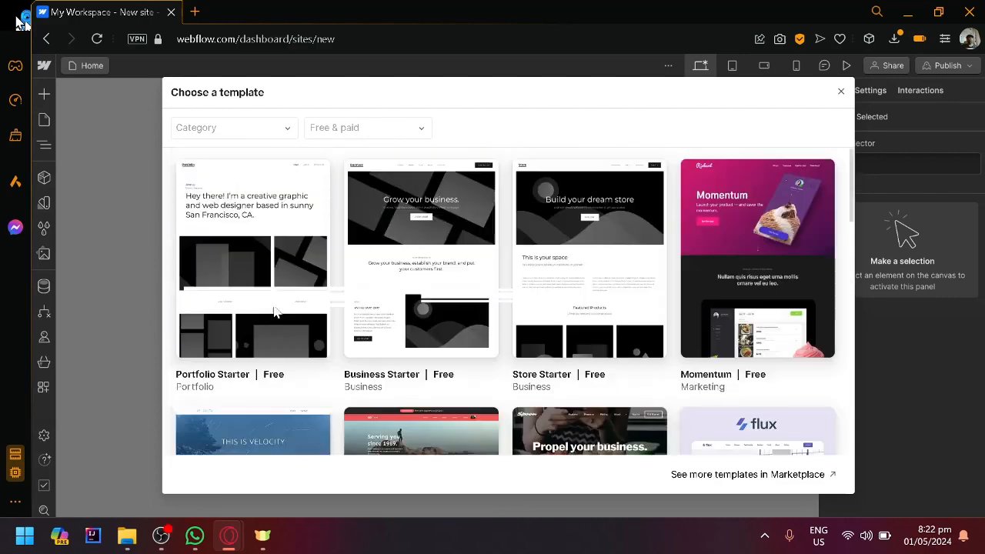
{"action": "scroll", "coordinate": [275, 312], "scroll_direction": "down", "scroll_amount": 5}
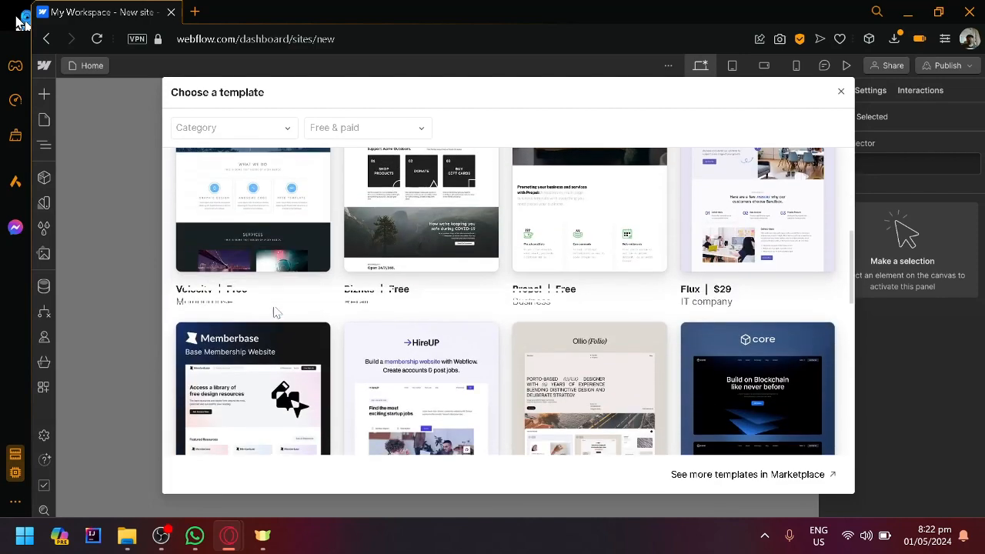
{"action": "scroll", "coordinate": [274, 311], "scroll_direction": "down", "scroll_amount": 4}
{"action": "scroll", "coordinate": [275, 312], "scroll_direction": "up", "scroll_amount": 5}
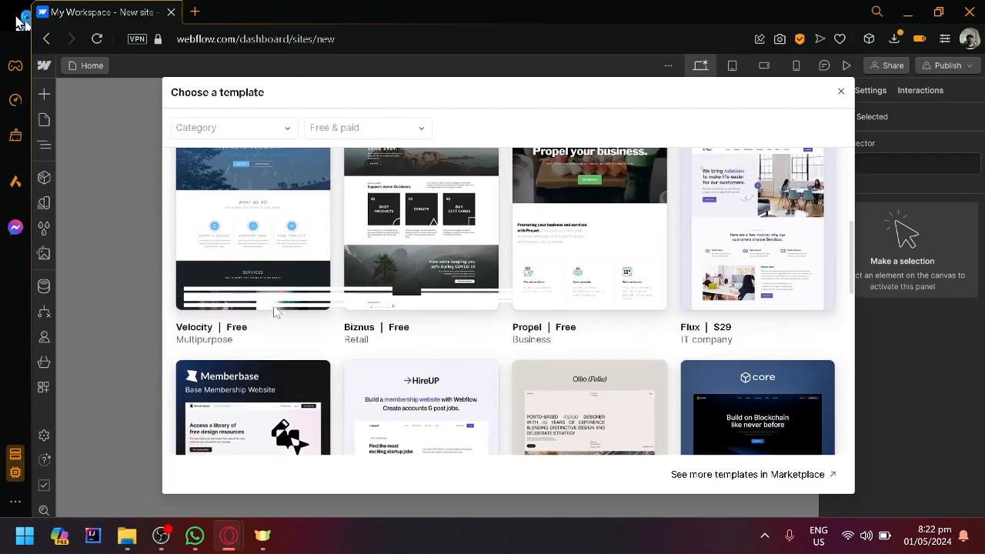
{"action": "scroll", "coordinate": [536, 348], "scroll_direction": "down", "scroll_amount": 1}
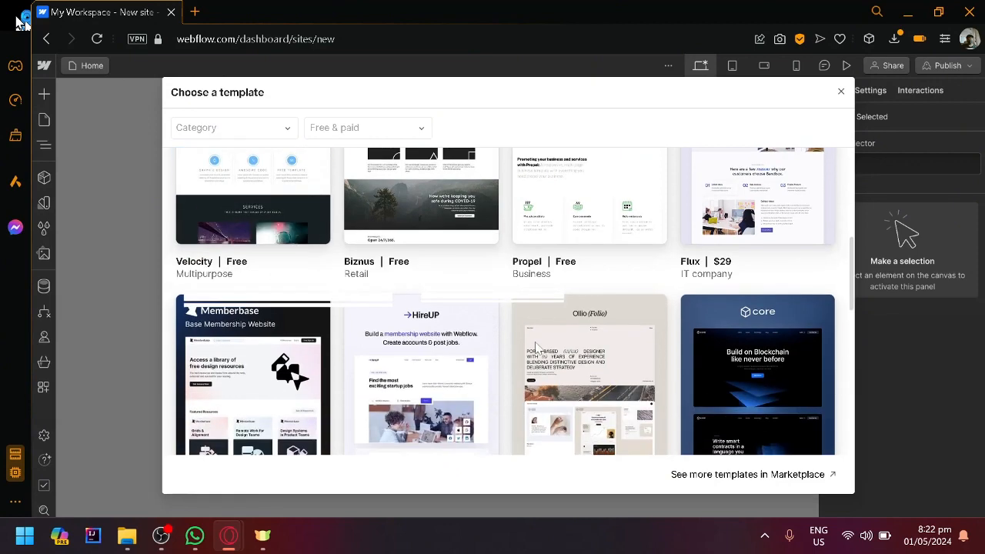
{"action": "scroll", "coordinate": [537, 348], "scroll_direction": "down", "scroll_amount": 3}
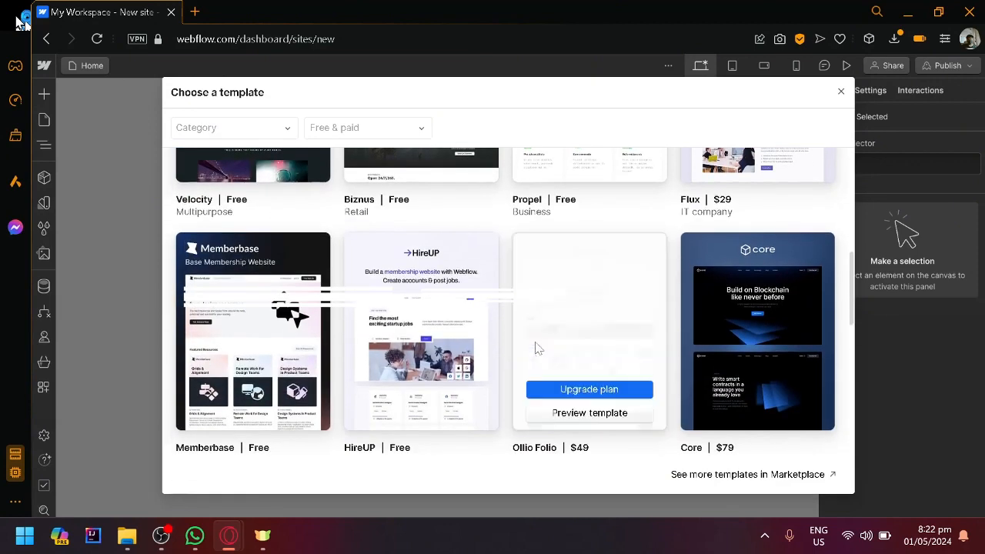
{"action": "scroll", "coordinate": [536, 347], "scroll_direction": "up", "scroll_amount": 3}
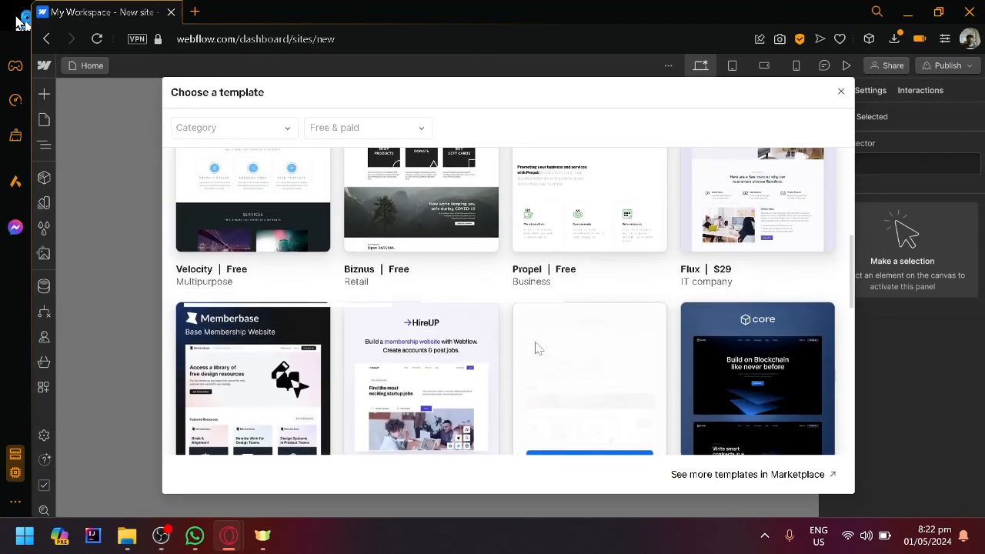
{"action": "scroll", "coordinate": [629, 392], "scroll_direction": "down", "scroll_amount": 5}
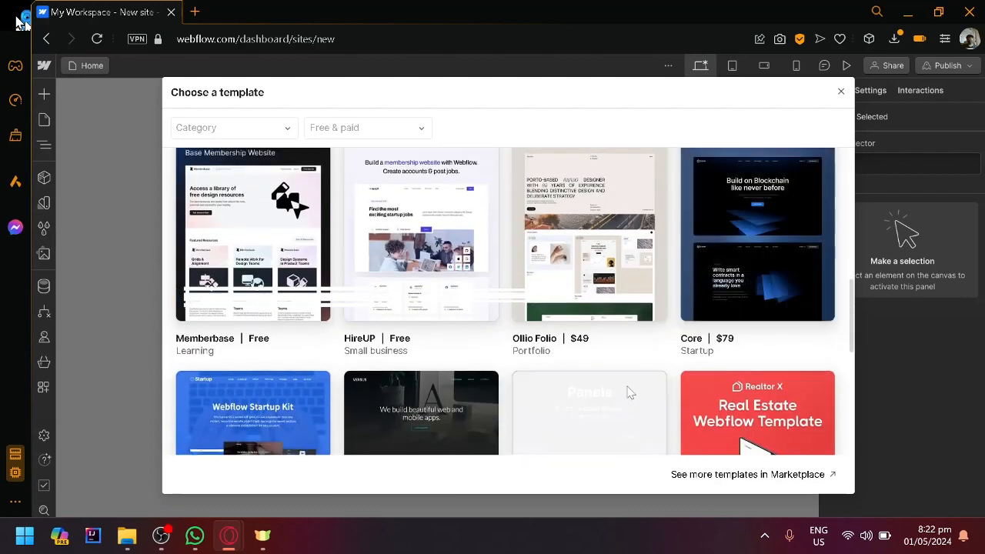
{"action": "scroll", "coordinate": [669, 332], "scroll_direction": "down", "scroll_amount": 2}
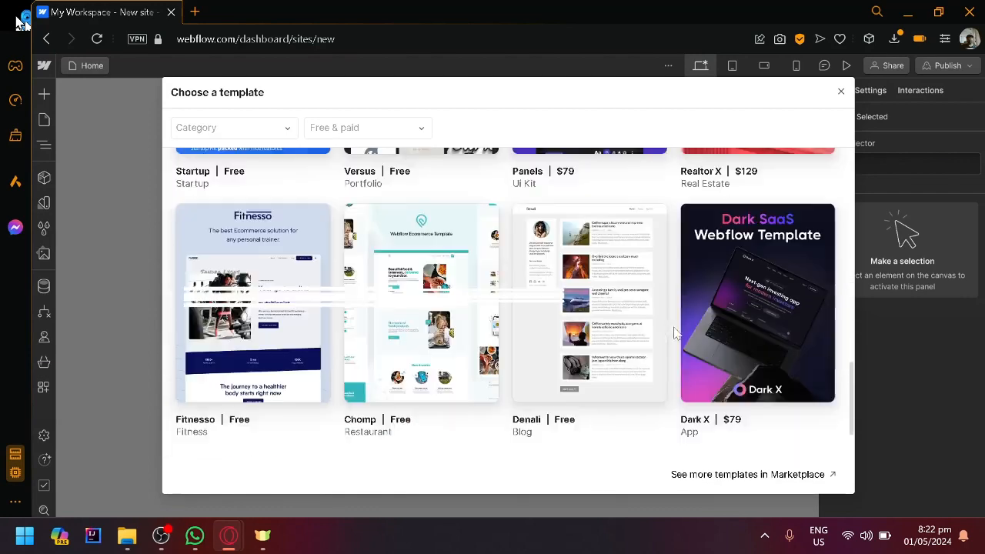
{"action": "scroll", "coordinate": [674, 332], "scroll_direction": "up", "scroll_amount": 3}
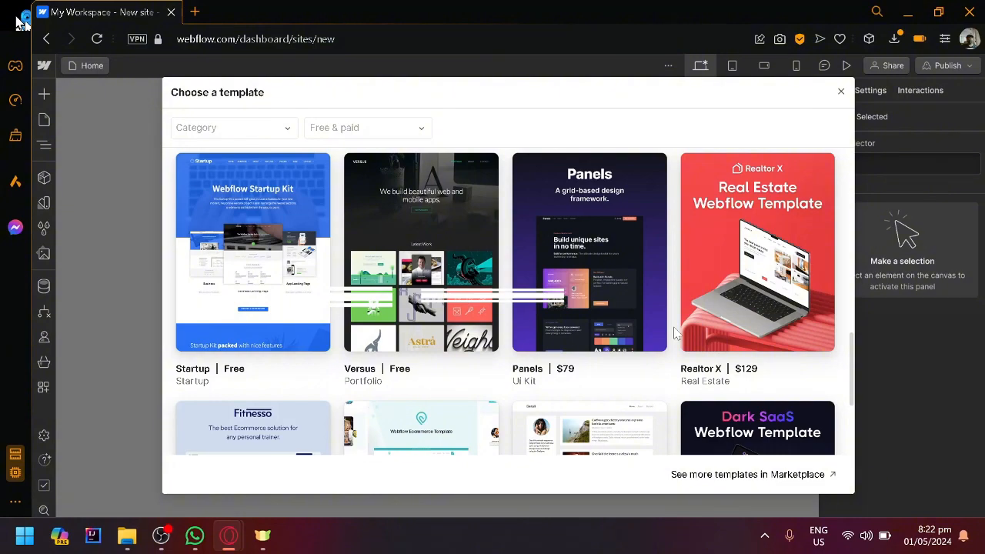
{"action": "scroll", "coordinate": [431, 308], "scroll_direction": "down", "scroll_amount": 5}
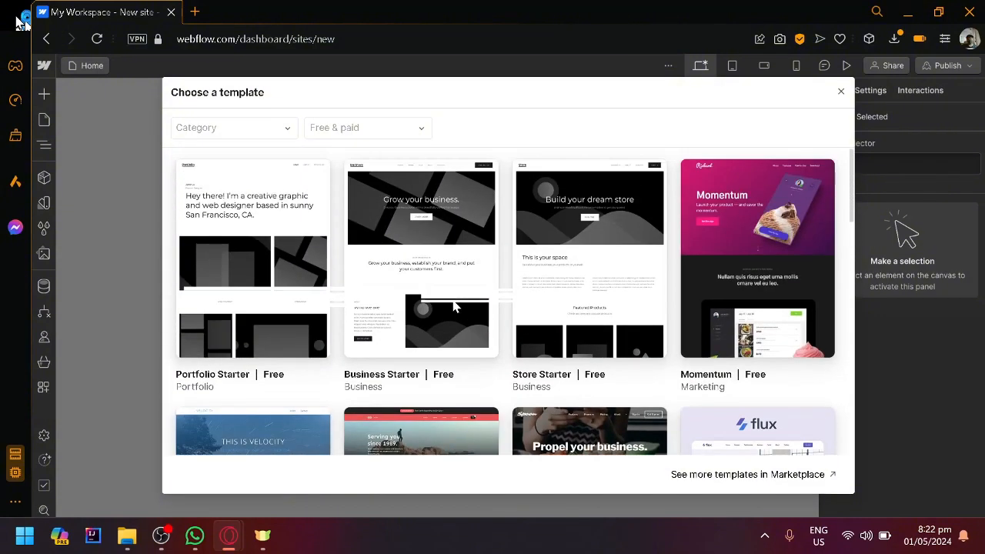
{"action": "scroll", "coordinate": [454, 306], "scroll_direction": "down", "scroll_amount": 3}
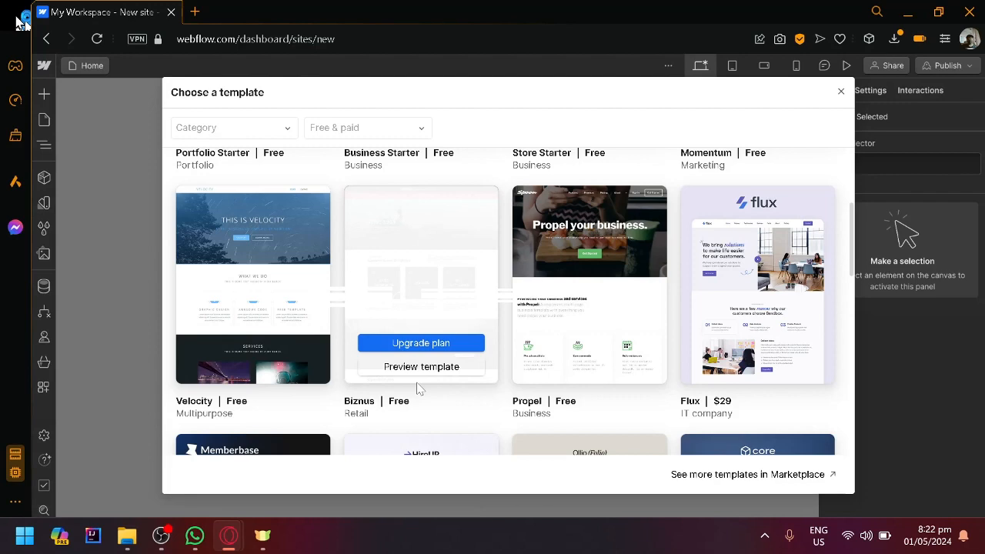
{"action": "scroll", "coordinate": [239, 315], "scroll_direction": "down", "scroll_amount": 1}
{"action": "scroll", "coordinate": [238, 315], "scroll_direction": "up", "scroll_amount": 1}
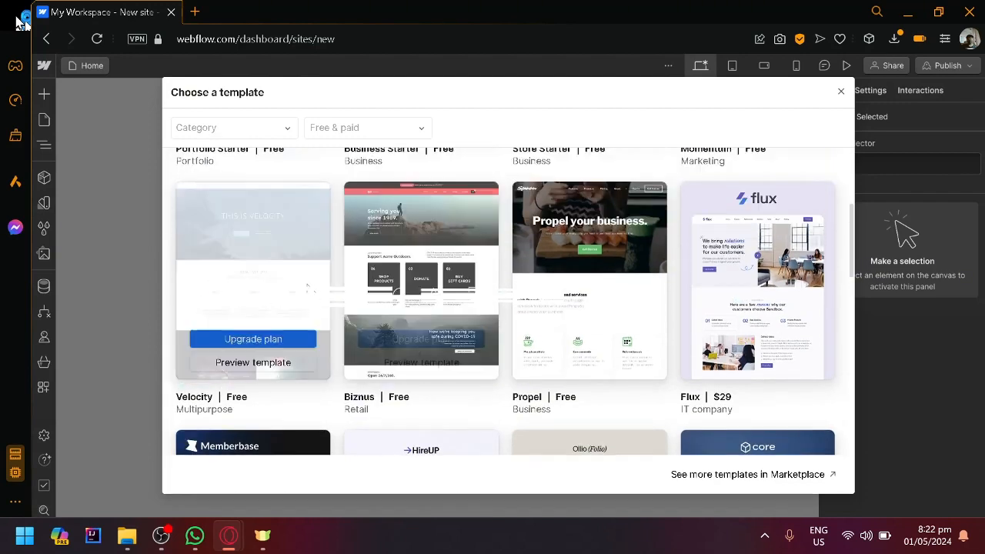
{"action": "scroll", "coordinate": [308, 316], "scroll_direction": "up", "scroll_amount": 2}
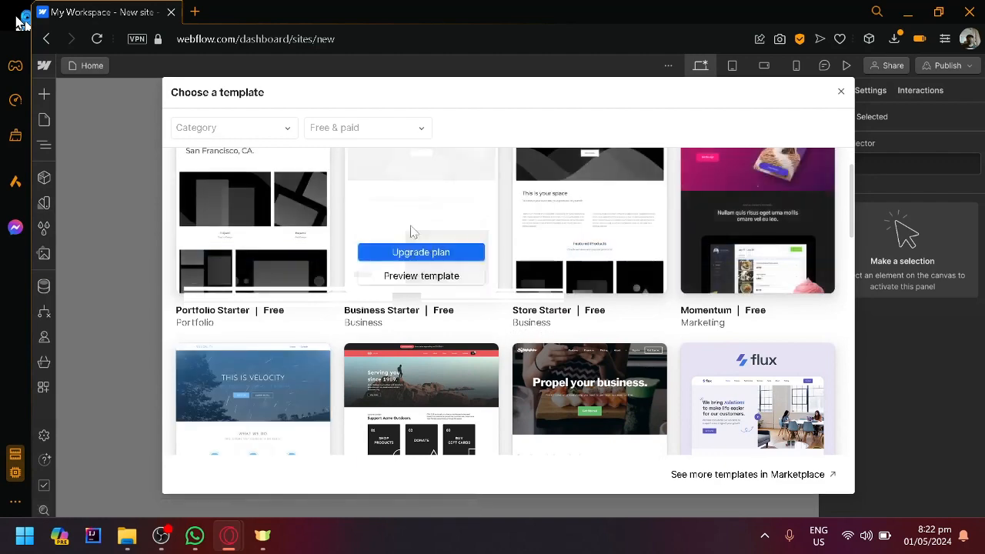
{"action": "scroll", "coordinate": [411, 232], "scroll_direction": "up", "scroll_amount": 1}
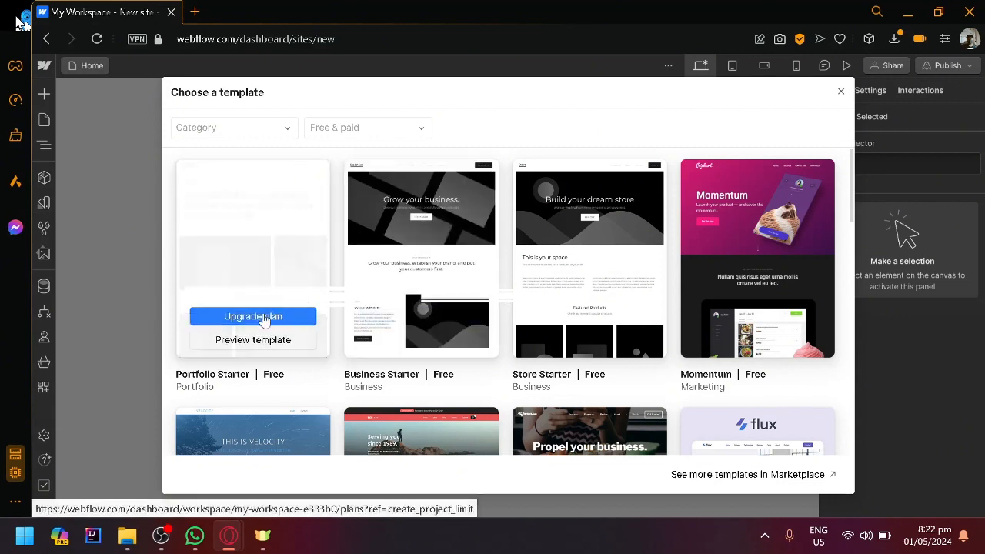
Open the plan upgrade offered on the Portfolio Starter template and review the workspace plans and their features.
{"action": "left_click", "coordinate": [264, 320]}
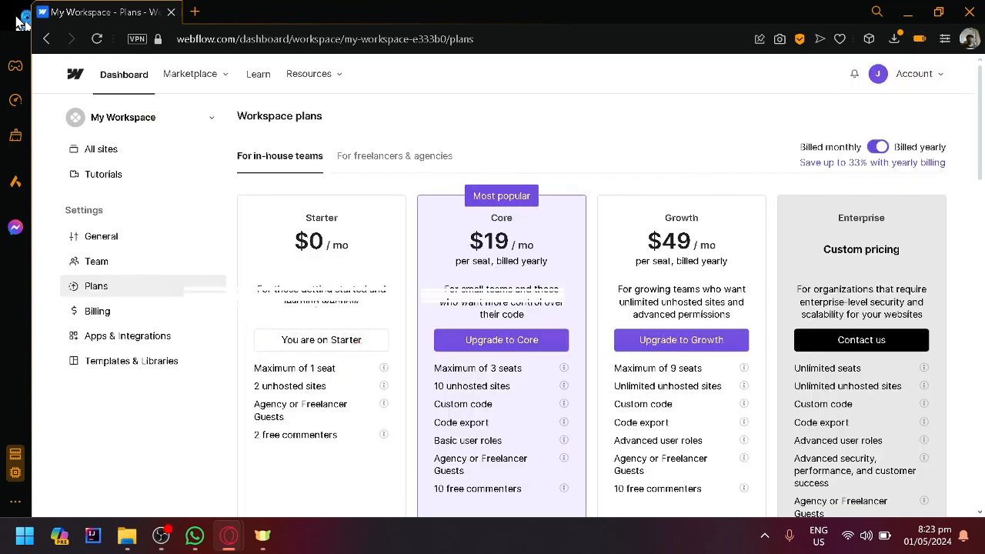
{"action": "scroll", "coordinate": [591, 307], "scroll_direction": "down", "scroll_amount": 1}
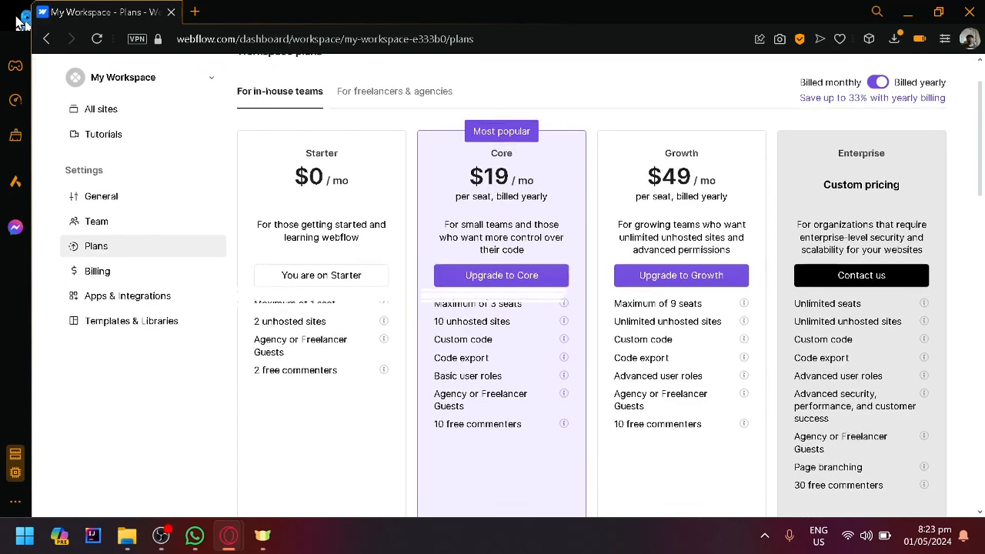
{"action": "scroll", "coordinate": [317, 318], "scroll_direction": "up", "scroll_amount": 3}
{"action": "scroll", "coordinate": [317, 317], "scroll_direction": "down", "scroll_amount": 3}
{"action": "scroll", "coordinate": [68, 73], "scroll_direction": "up", "scroll_amount": 1}
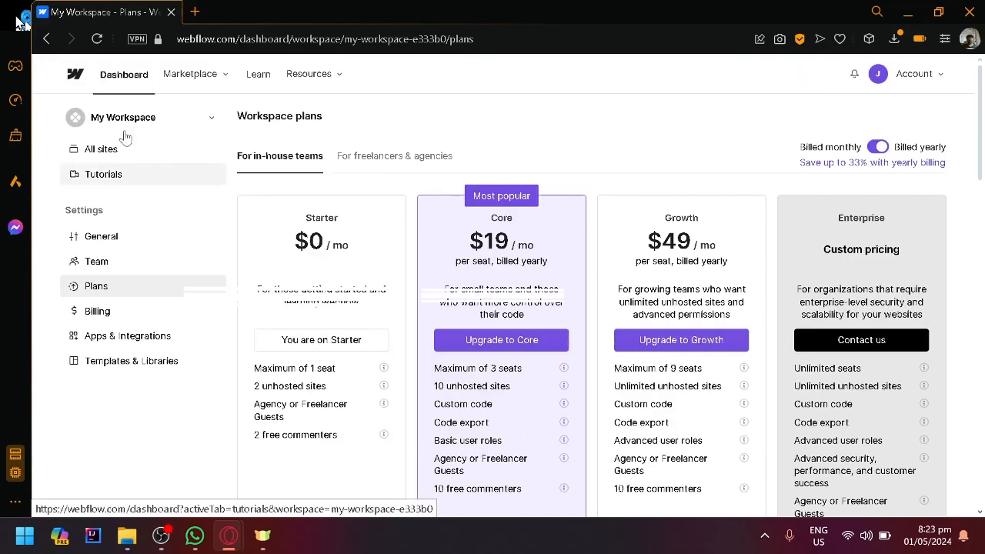
Return to the dashboard by way of the Webflow homepage and open the Animated Timeline site in the Designer.
{"action": "left_click", "coordinate": [74, 77]}
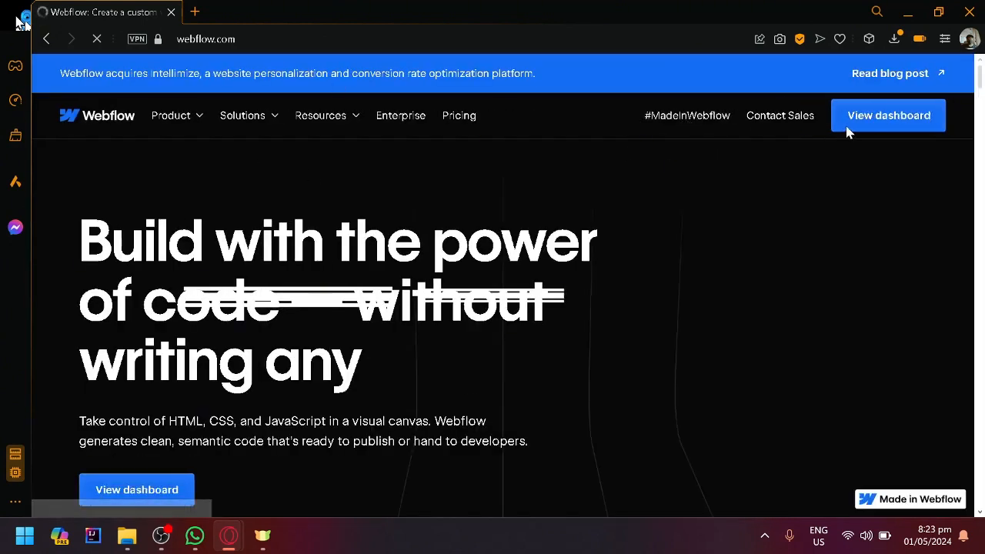
{"action": "left_click", "coordinate": [857, 123]}
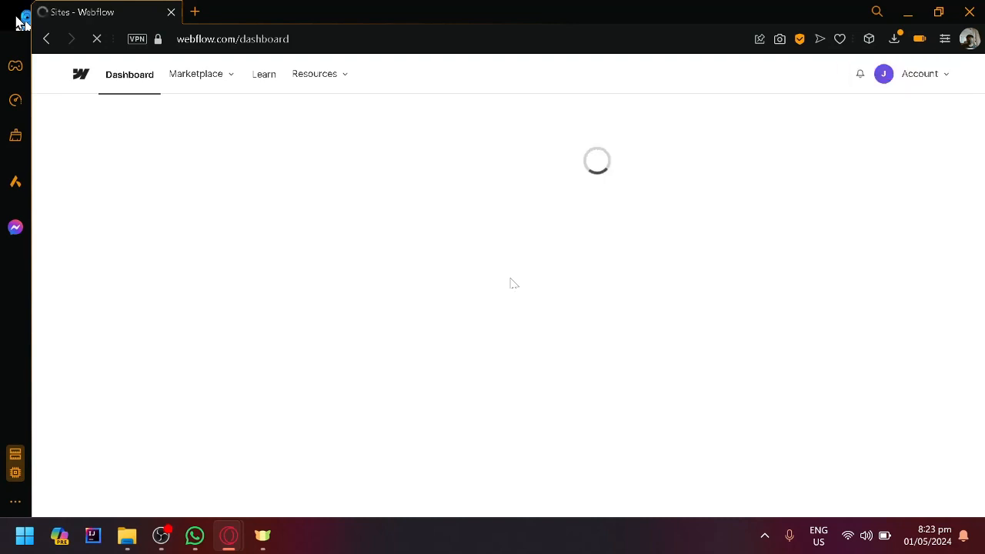
{"action": "mouse_move", "coordinate": [571, 193]}
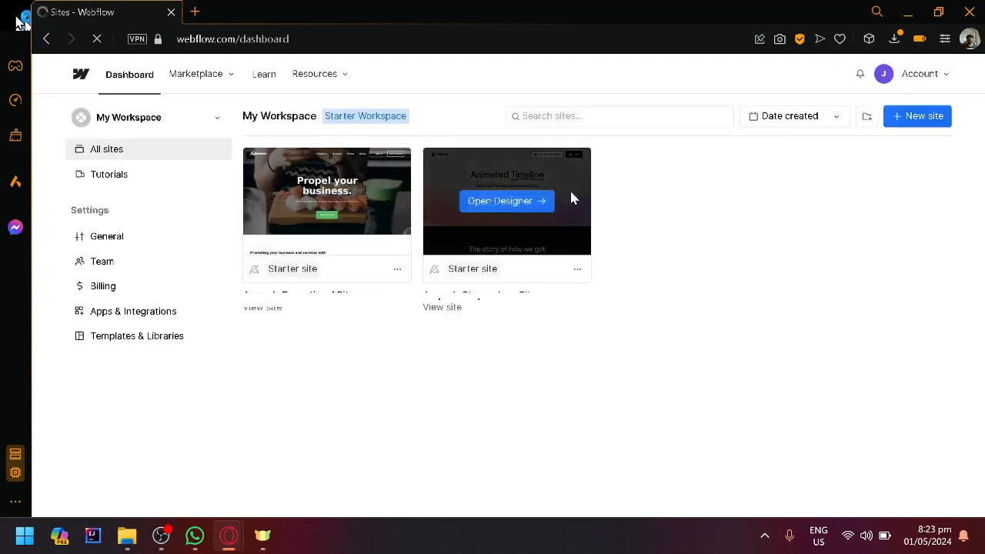
{"action": "left_click", "coordinate": [510, 205]}
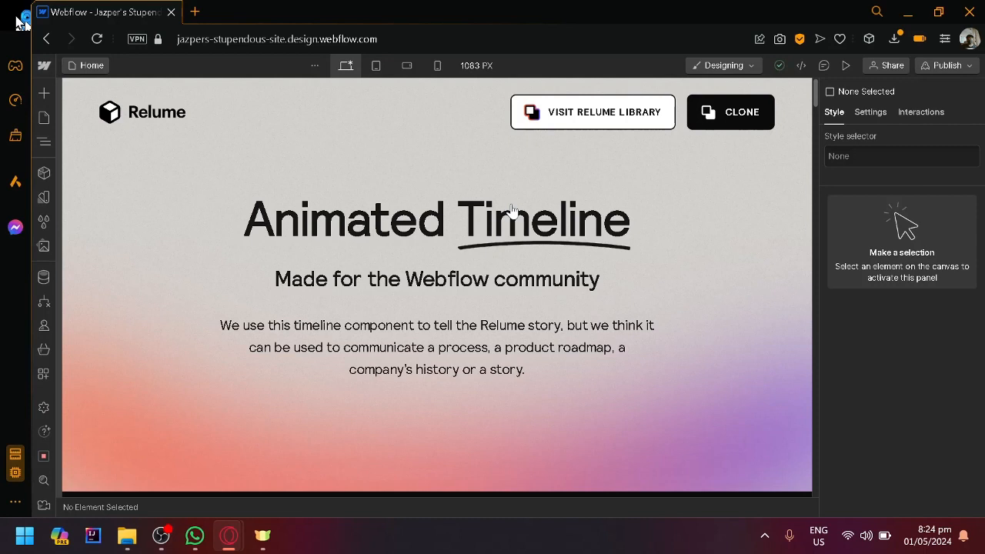
Look over the home page, then select the "Animated Timeline" heading and examine its size, position and typography style settings.
{"action": "scroll", "coordinate": [300, 163], "scroll_direction": "down", "scroll_amount": 10}
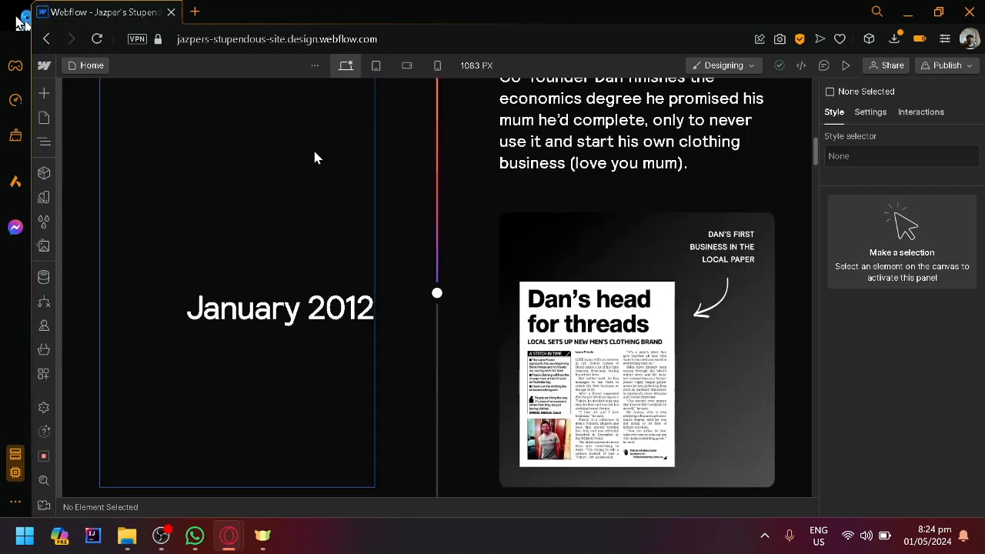
{"action": "scroll", "coordinate": [314, 158], "scroll_direction": "up", "scroll_amount": 10}
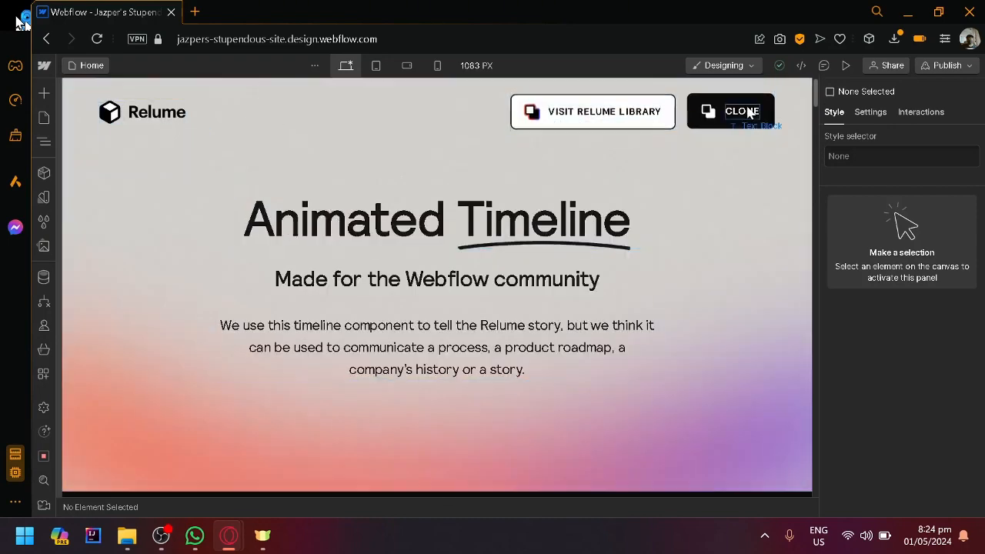
{"action": "scroll", "coordinate": [434, 252], "scroll_direction": "down", "scroll_amount": 3}
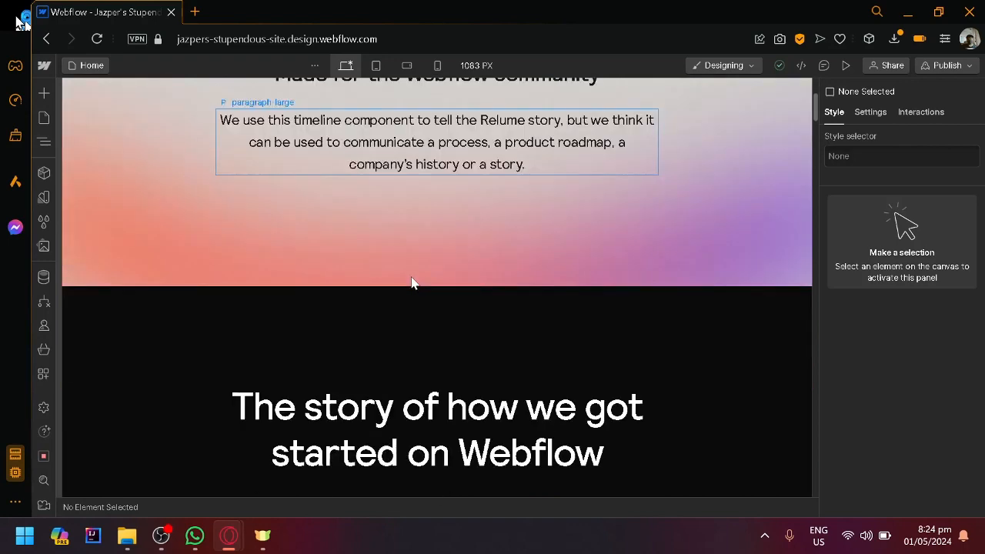
{"action": "scroll", "coordinate": [402, 228], "scroll_direction": "up", "scroll_amount": 3}
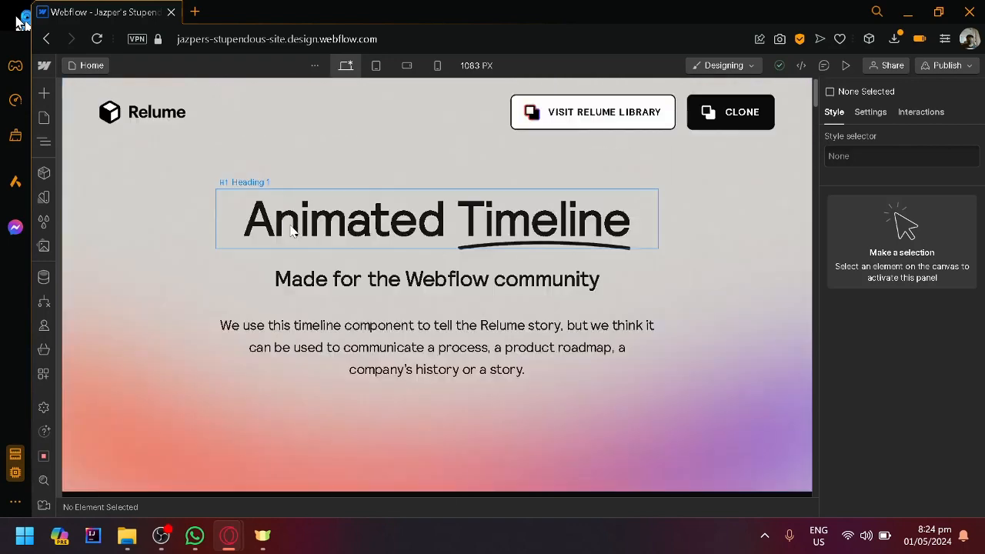
{"action": "left_click", "coordinate": [390, 210]}
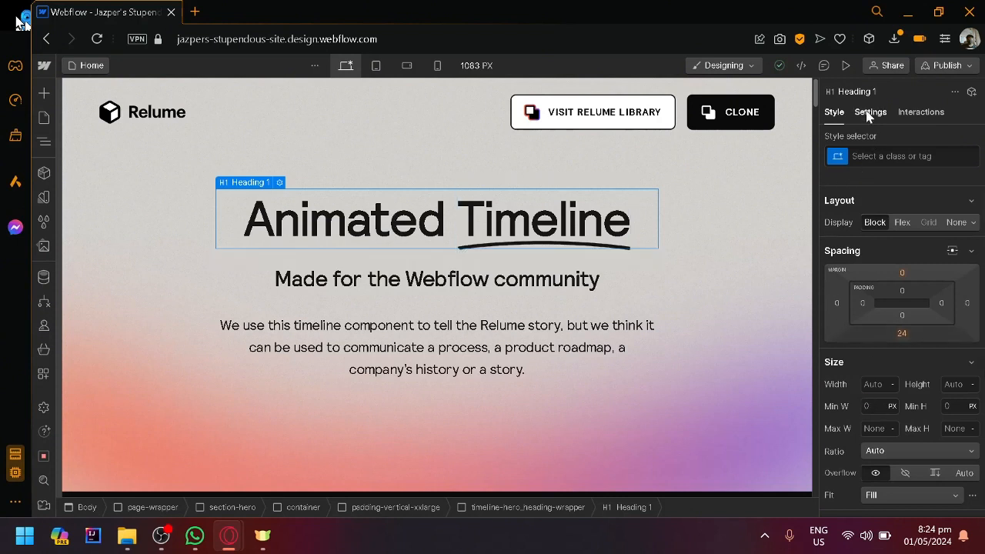
{"action": "scroll", "coordinate": [901, 262], "scroll_direction": "down", "scroll_amount": 3}
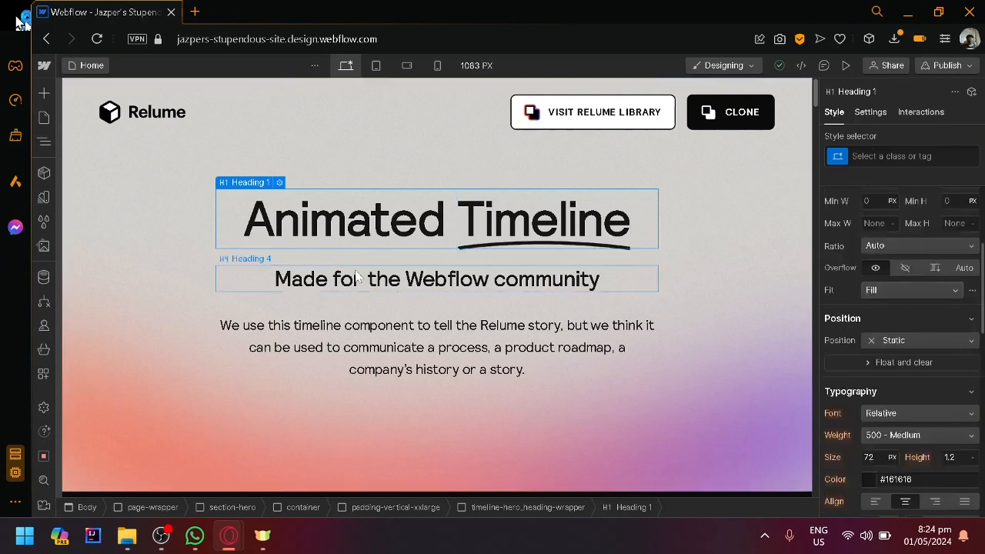
Try moving the "Animated Timeline" heading out of its wrapper into the hero's background layer, and undo the move.
{"action": "left_click_drag", "start_coordinate": [343, 192], "coordinate": [361, 212]}
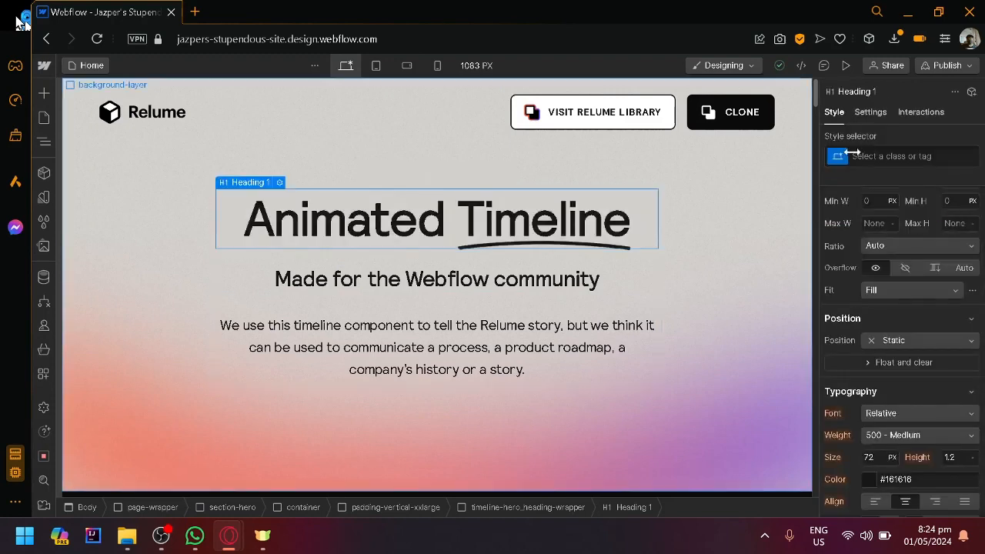
{"action": "left_click_drag", "start_coordinate": [425, 217], "coordinate": [444, 168]}
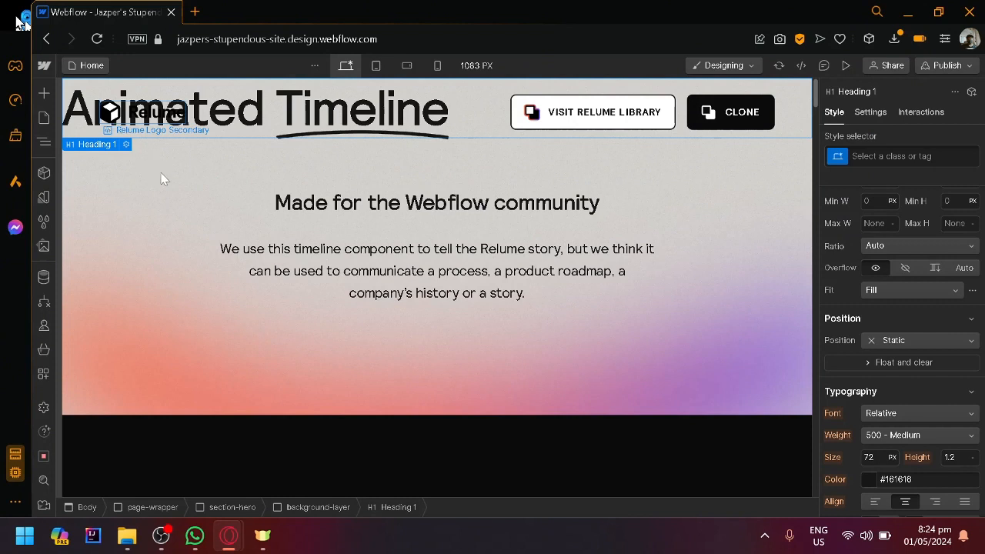
{"action": "key", "text": "ctrl+z"}
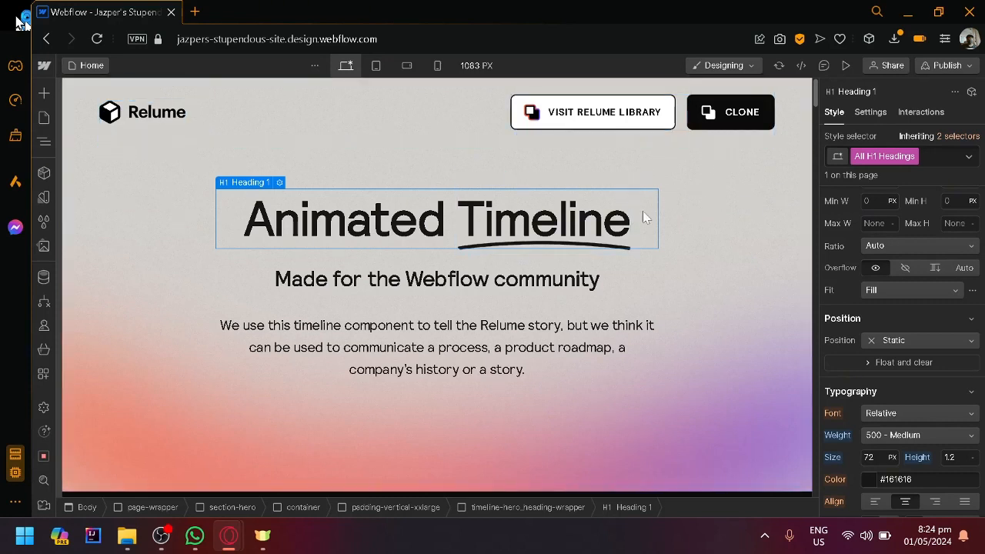
Select the "Made for the Webflow community" subheading, then its timeline-hero_heading-wrapper, and review the wrapper's element settings.
{"action": "left_click", "coordinate": [431, 286]}
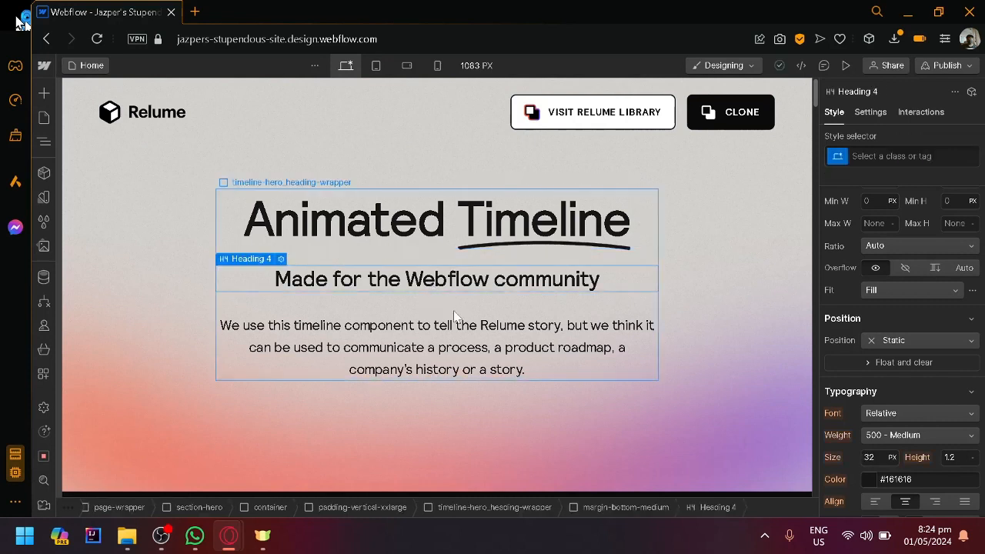
{"action": "left_click", "coordinate": [366, 253]}
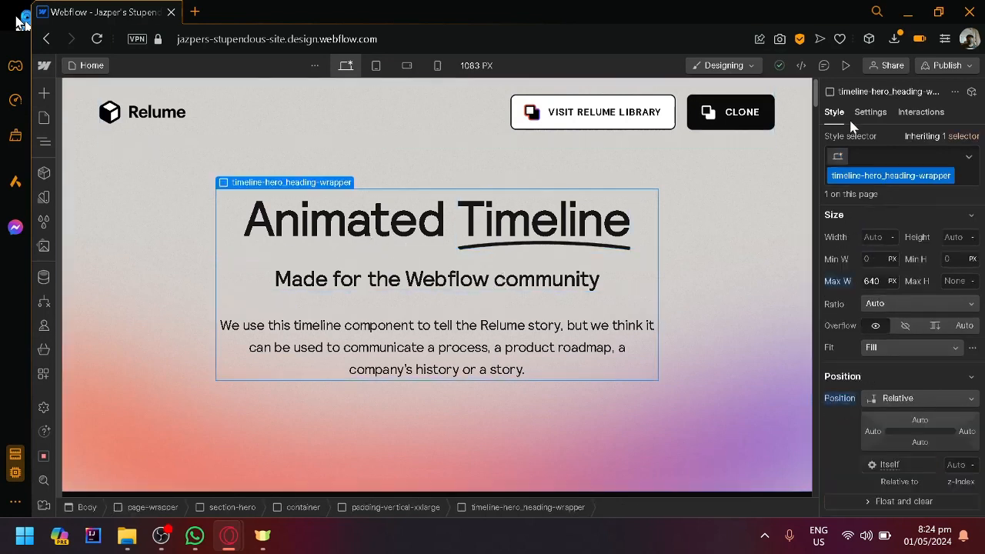
{"action": "left_click", "coordinate": [868, 112]}
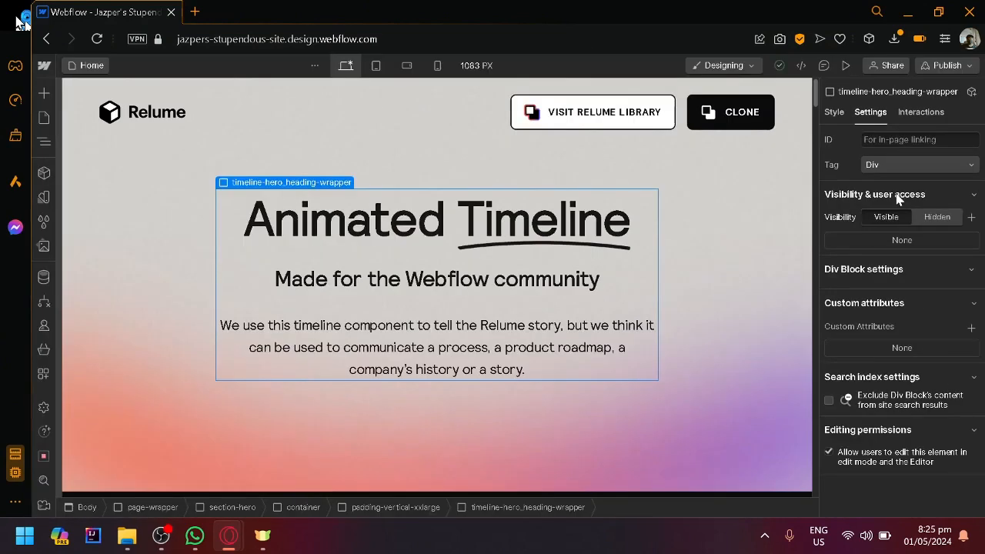
Select the text block beside "January 2012" in the timeline section and highlight its content in the text block settings.
{"action": "left_click", "coordinate": [681, 283]}
{"action": "scroll", "coordinate": [681, 282], "scroll_direction": "down", "scroll_amount": 8}
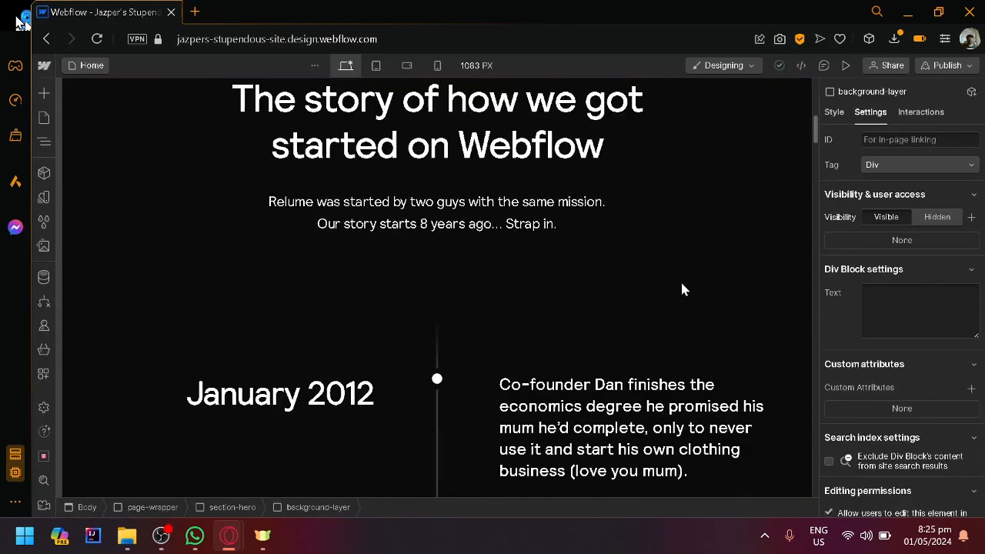
{"action": "scroll", "coordinate": [680, 289], "scroll_direction": "up", "scroll_amount": 8}
{"action": "scroll", "coordinate": [710, 192], "scroll_direction": "down", "scroll_amount": 8}
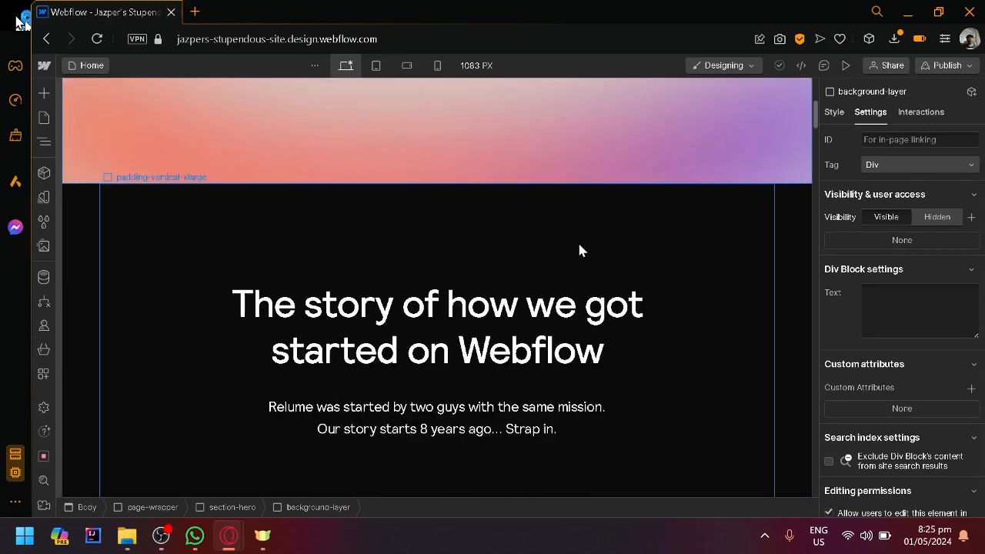
{"action": "left_click", "coordinate": [509, 243]}
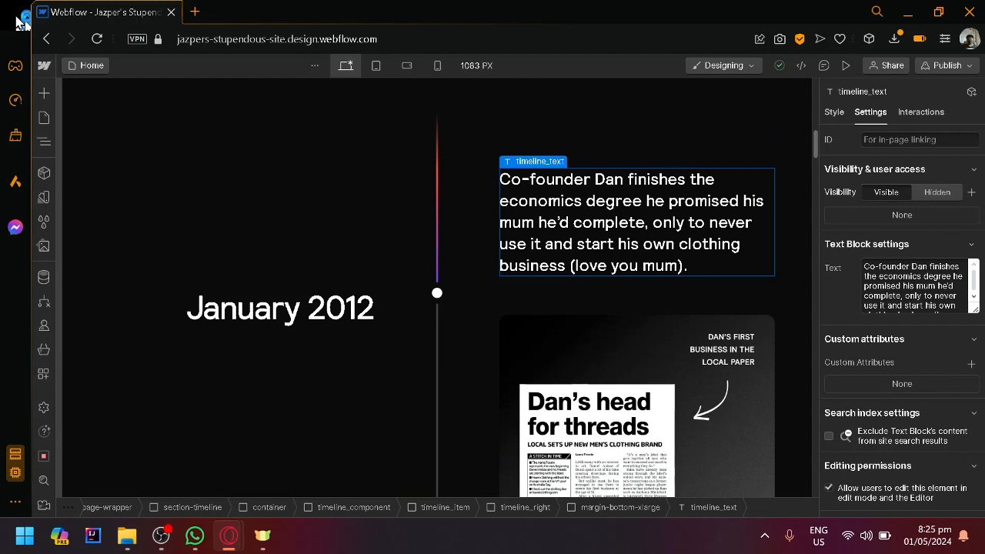
{"action": "triple_click", "coordinate": [914, 290]}
{"action": "scroll", "coordinate": [914, 290], "scroll_direction": "down", "scroll_amount": 1}
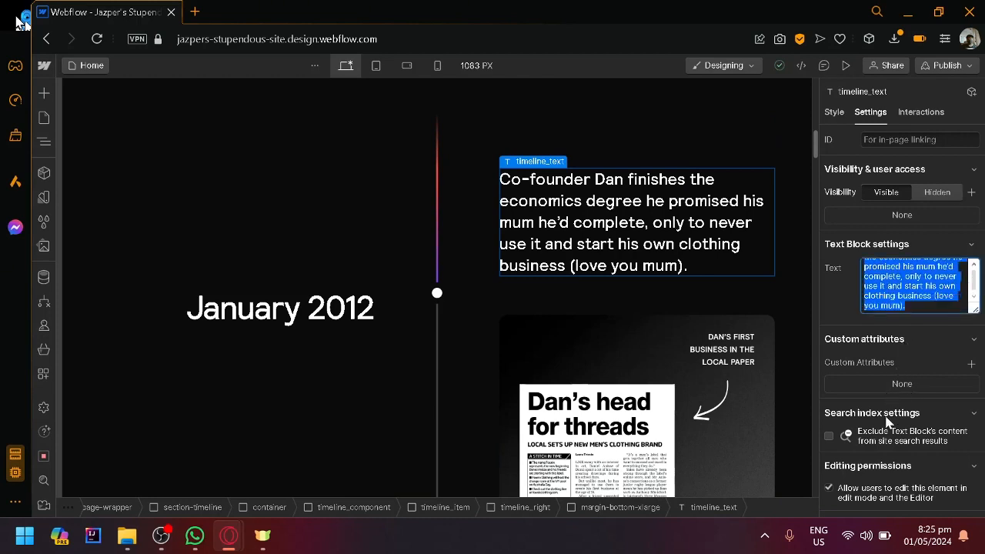
Review the timeline text block's style options from layout to effects, and return to its element settings.
{"action": "left_click", "coordinate": [832, 113]}
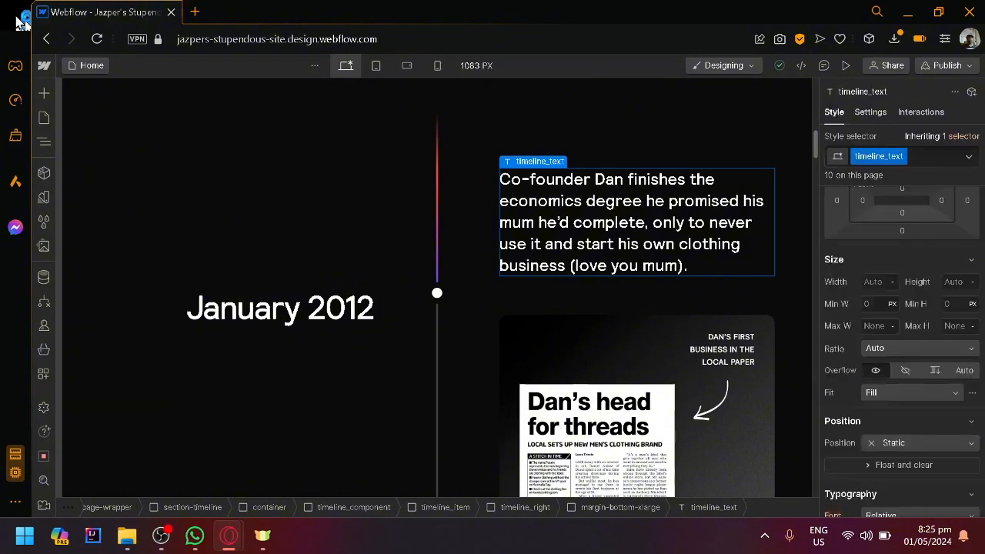
{"action": "scroll", "coordinate": [910, 283], "scroll_direction": "down", "scroll_amount": 10}
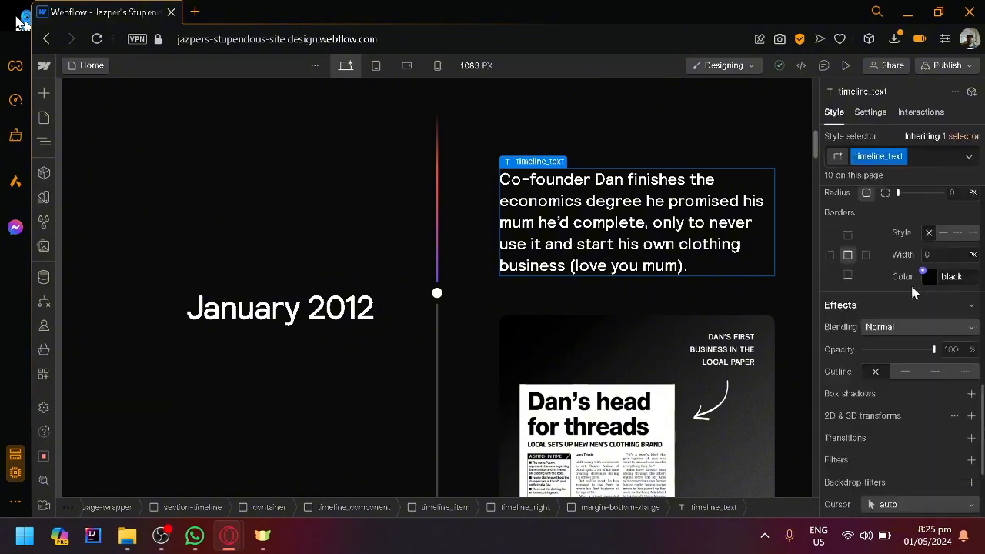
{"action": "left_click", "coordinate": [933, 111]}
{"action": "scroll", "coordinate": [655, 240], "scroll_direction": "up", "scroll_amount": 10}
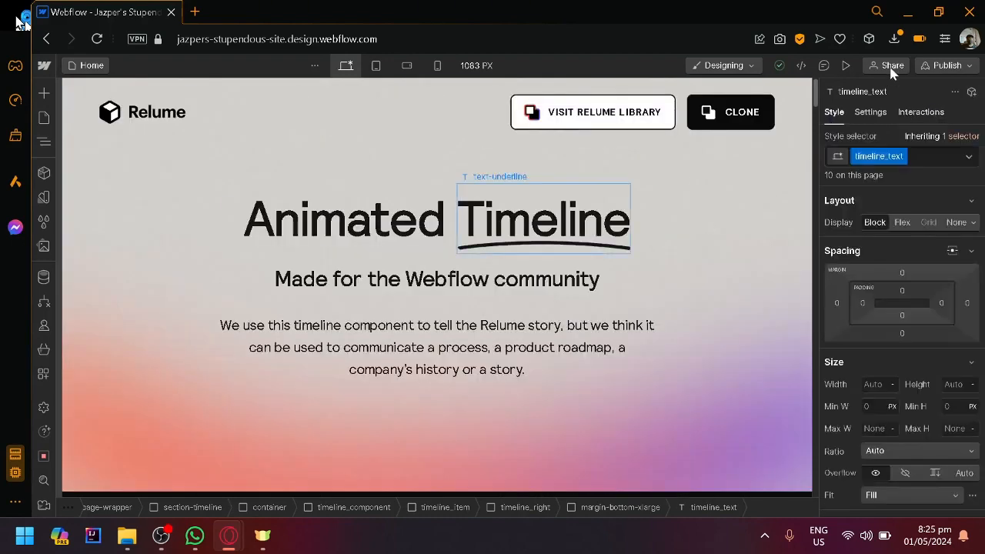
{"action": "left_click", "coordinate": [867, 115]}
{"action": "scroll", "coordinate": [733, 219], "scroll_direction": "down", "scroll_amount": 5}
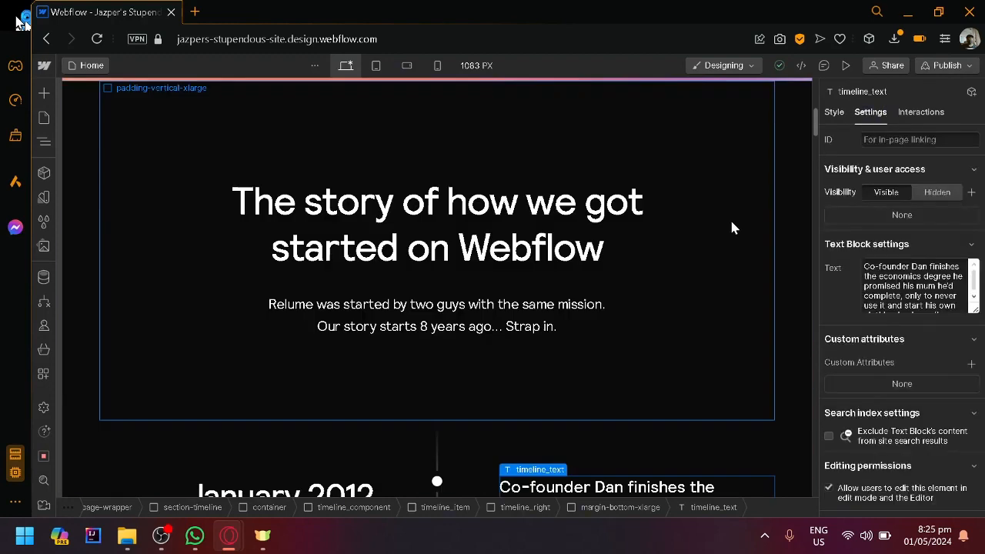
{"action": "scroll", "coordinate": [697, 241], "scroll_direction": "up", "scroll_amount": 5}
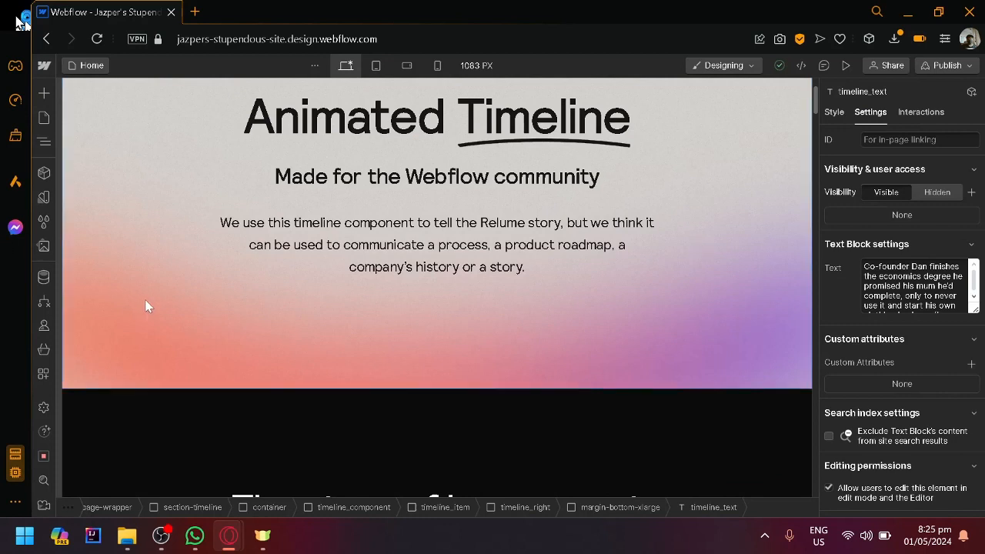
Open the library of elements that can be added and look through its structure, basic, typography, CMS, media, form and advanced groups.
{"action": "scroll", "coordinate": [230, 254], "scroll_direction": "up", "scroll_amount": 1}
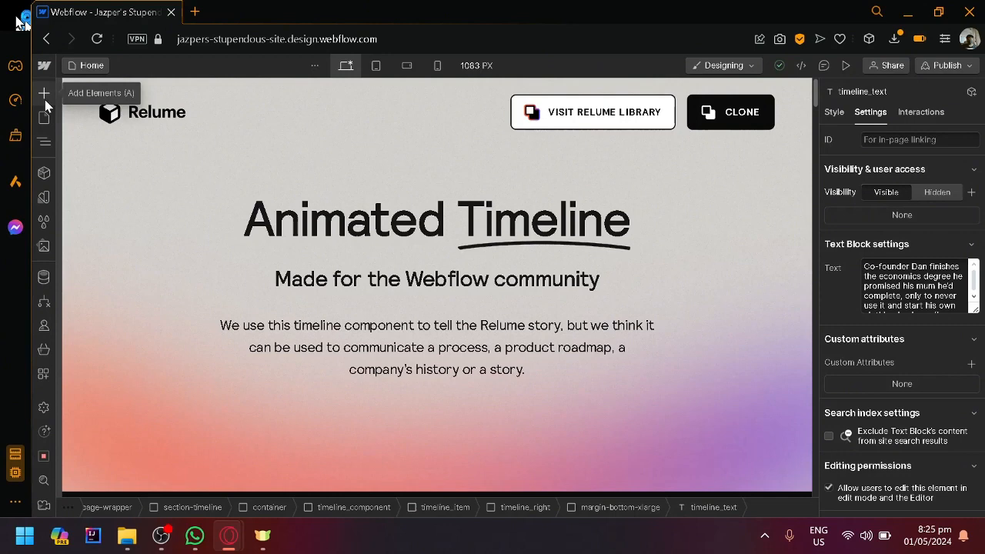
{"action": "scroll", "coordinate": [45, 101], "scroll_direction": "up", "scroll_amount": 5}
{"action": "left_click", "coordinate": [65, 181]}
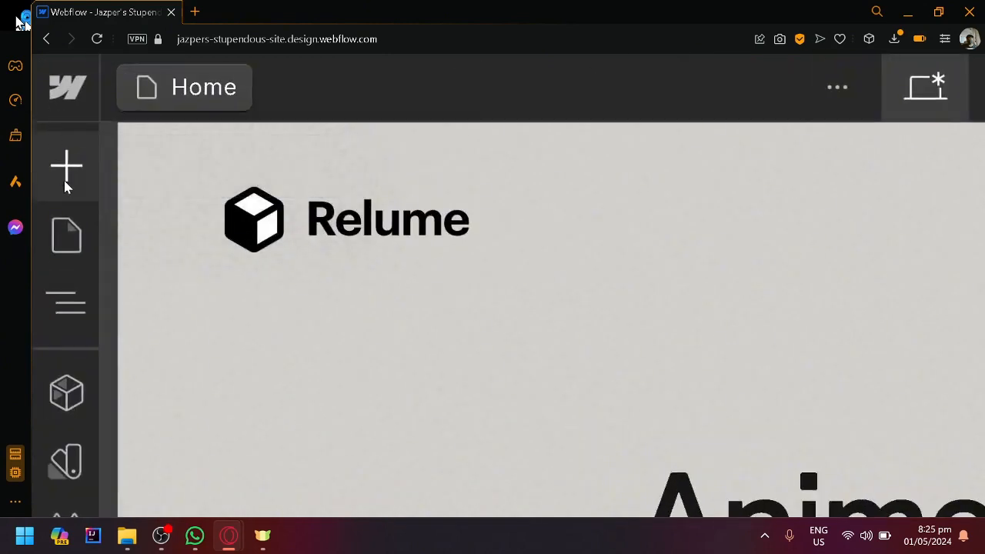
{"action": "scroll", "coordinate": [70, 162], "scroll_direction": "down", "scroll_amount": 5}
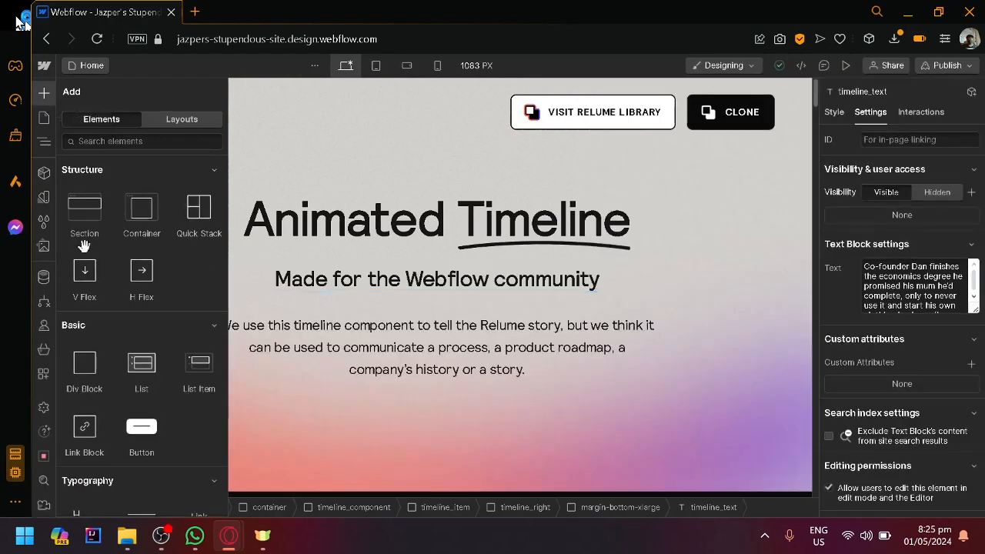
{"action": "scroll", "coordinate": [84, 245], "scroll_direction": "down", "scroll_amount": 2}
{"action": "scroll", "coordinate": [105, 242], "scroll_direction": "up", "scroll_amount": 2}
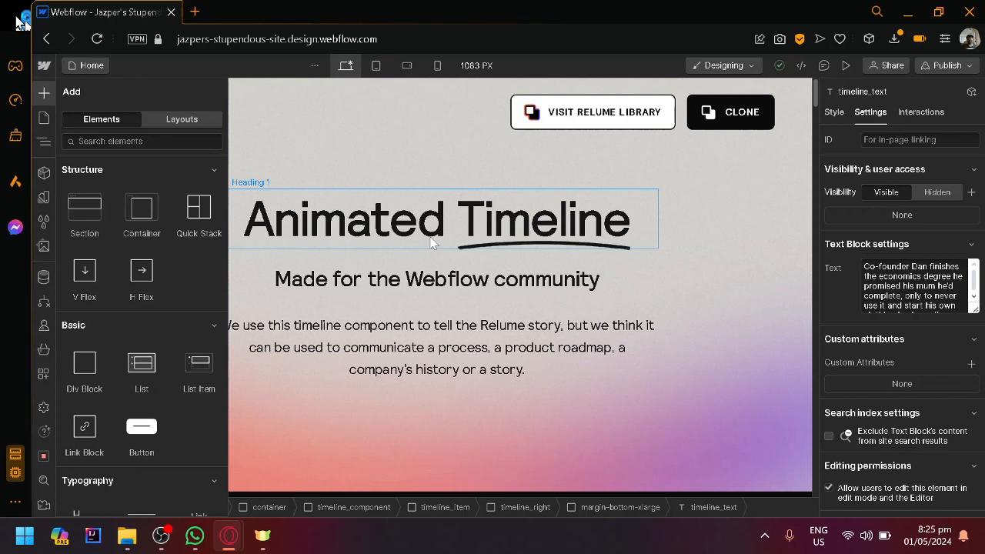
{"action": "scroll", "coordinate": [135, 270], "scroll_direction": "down", "scroll_amount": 1}
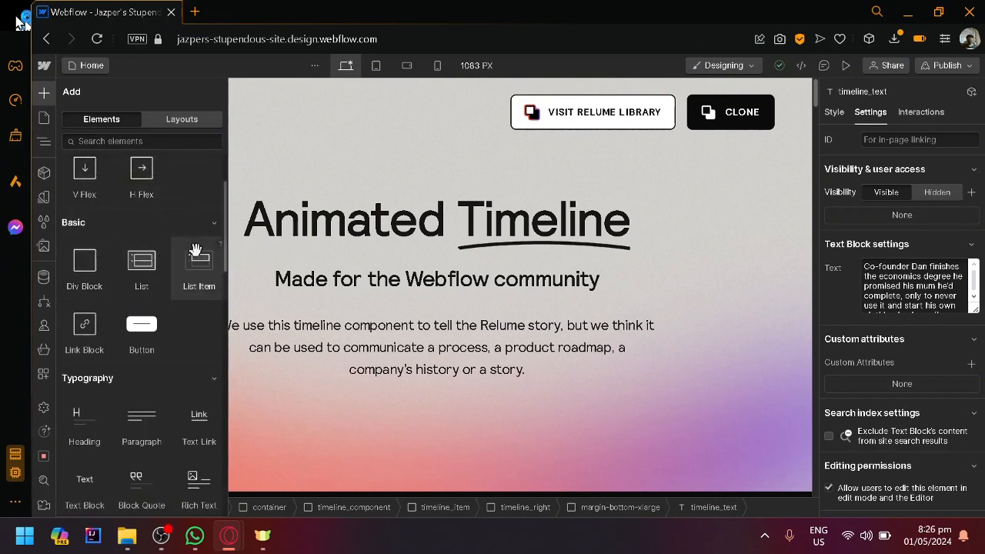
{"action": "scroll", "coordinate": [176, 362], "scroll_direction": "down", "scroll_amount": 5}
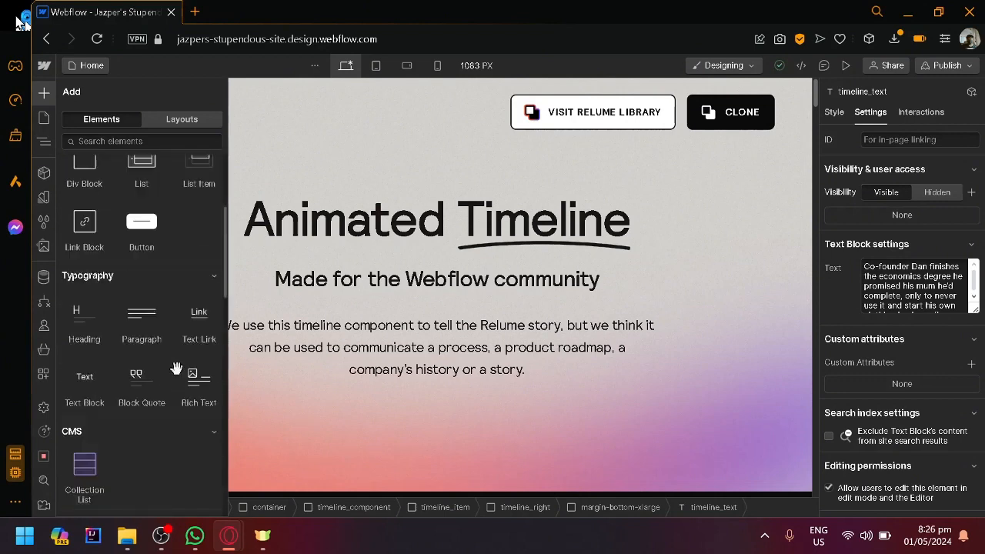
{"action": "scroll", "coordinate": [175, 367], "scroll_direction": "down", "scroll_amount": 4}
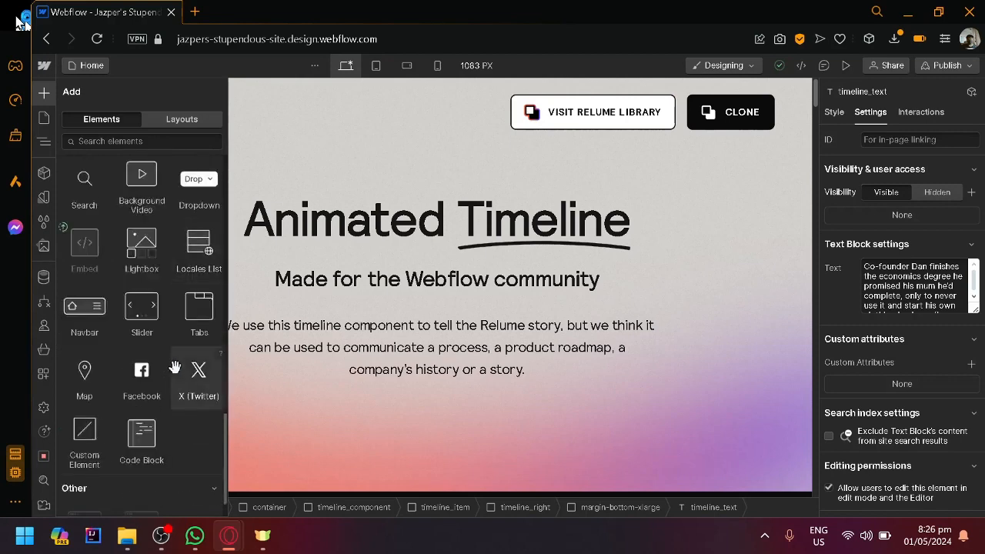
{"action": "scroll", "coordinate": [175, 367], "scroll_direction": "up", "scroll_amount": 6}
{"action": "scroll", "coordinate": [175, 367], "scroll_direction": "up", "scroll_amount": 3}
{"action": "scroll", "coordinate": [175, 371], "scroll_direction": "down", "scroll_amount": 5}
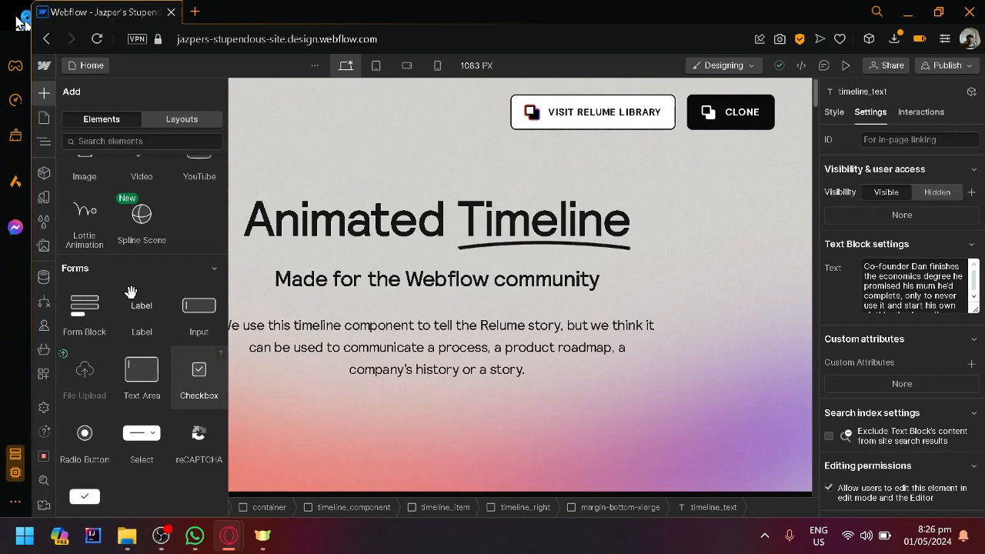
{"action": "scroll", "coordinate": [127, 270], "scroll_direction": "down", "scroll_amount": 5}
{"action": "scroll", "coordinate": [139, 258], "scroll_direction": "down", "scroll_amount": 2}
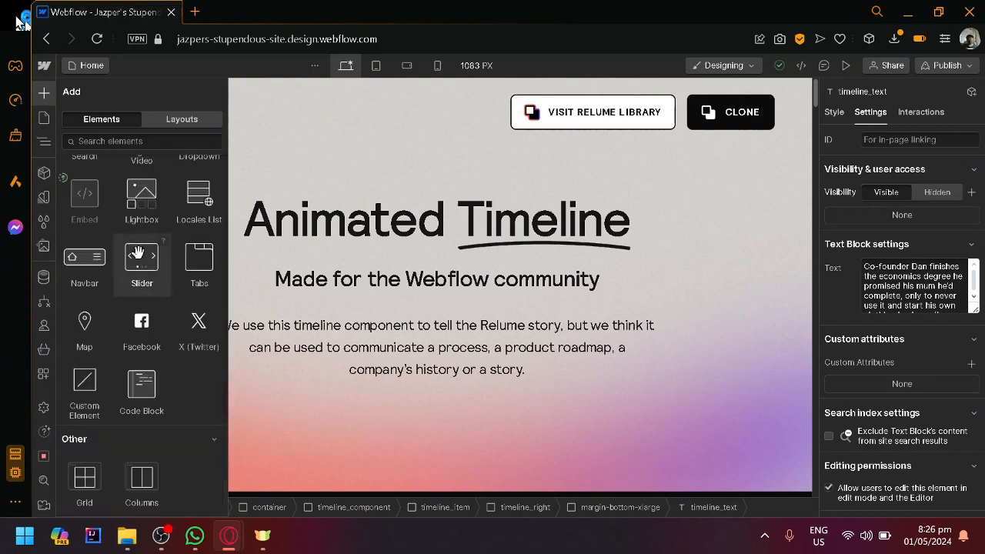
{"action": "scroll", "coordinate": [119, 308], "scroll_direction": "up", "scroll_amount": 6}
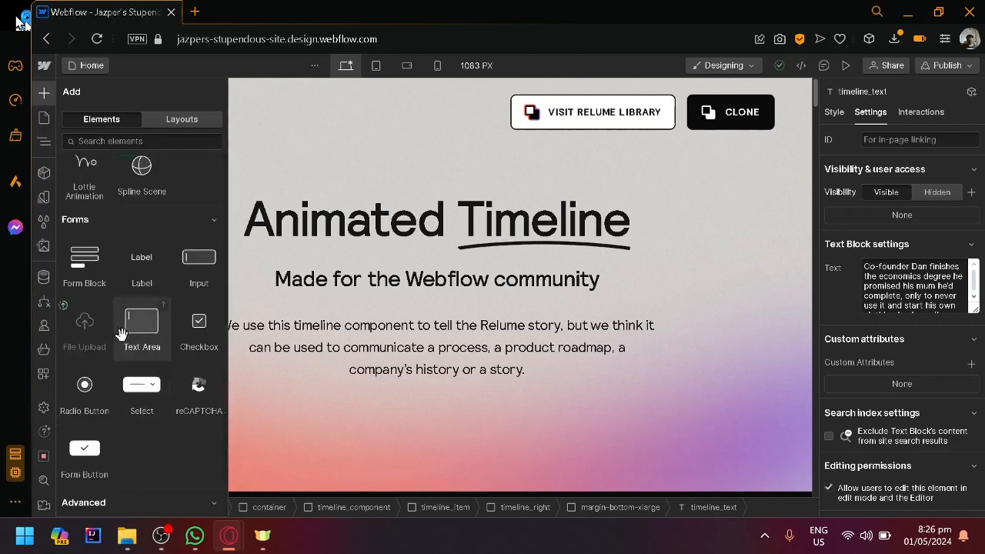
{"action": "scroll", "coordinate": [121, 334], "scroll_direction": "up", "scroll_amount": 4}
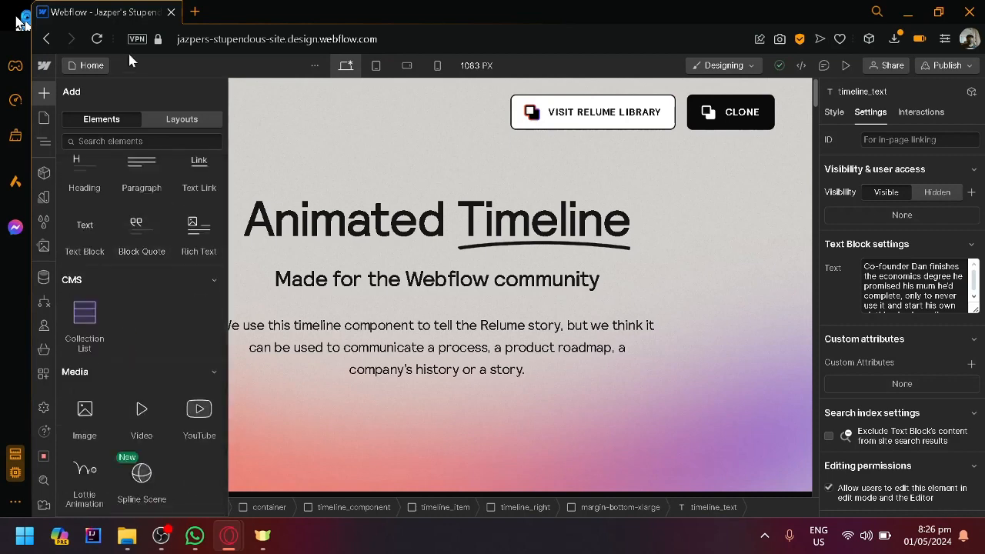
Look through the site's style selectors, assets, CMS, logic flows and user management.
{"action": "left_click", "coordinate": [43, 225]}
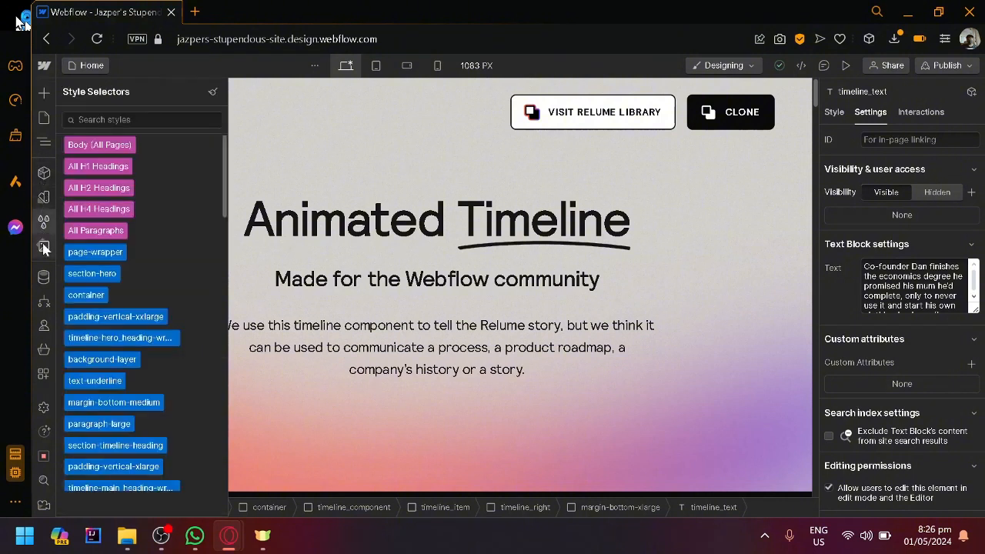
{"action": "left_click", "coordinate": [43, 246]}
{"action": "left_click", "coordinate": [44, 246]}
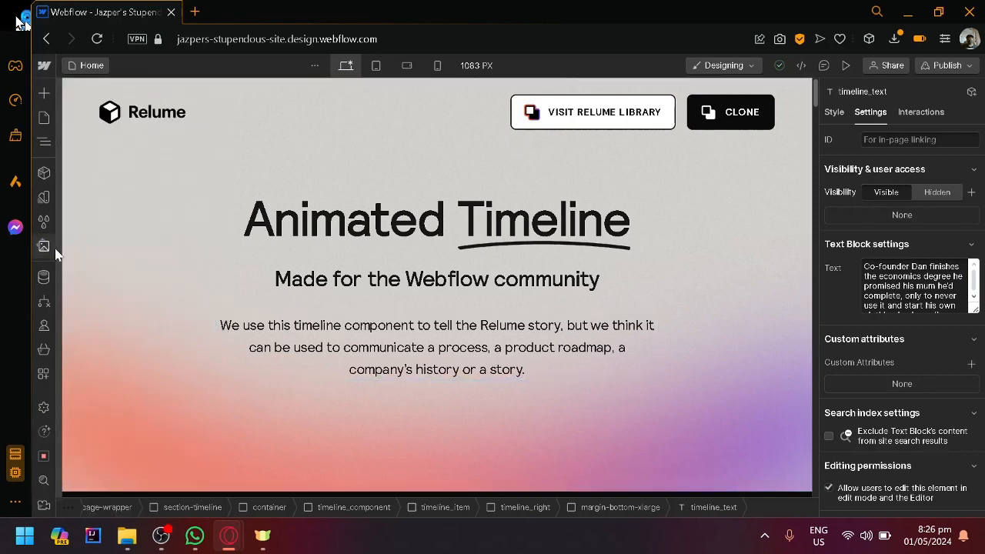
{"action": "left_click", "coordinate": [41, 246]}
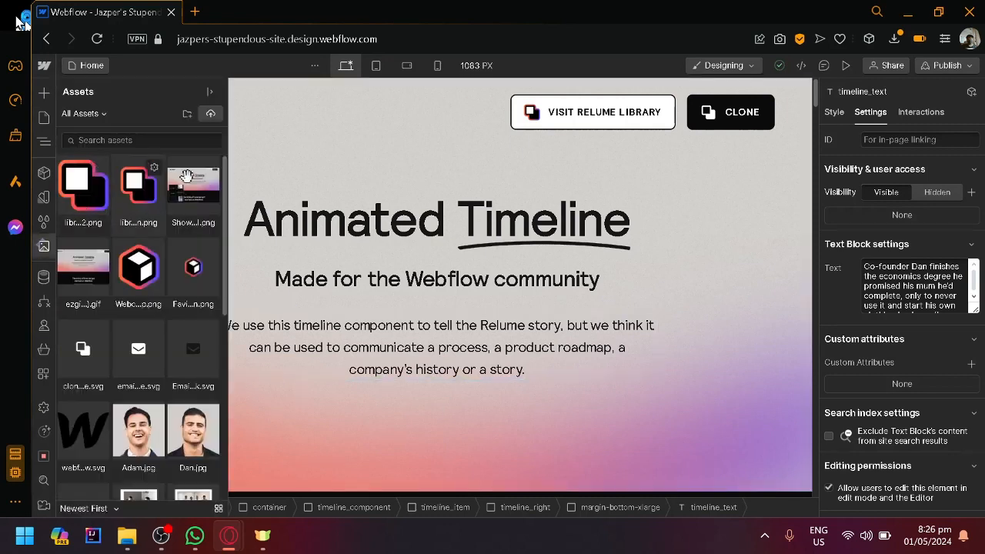
{"action": "left_click", "coordinate": [41, 279]}
{"action": "left_click", "coordinate": [44, 301]}
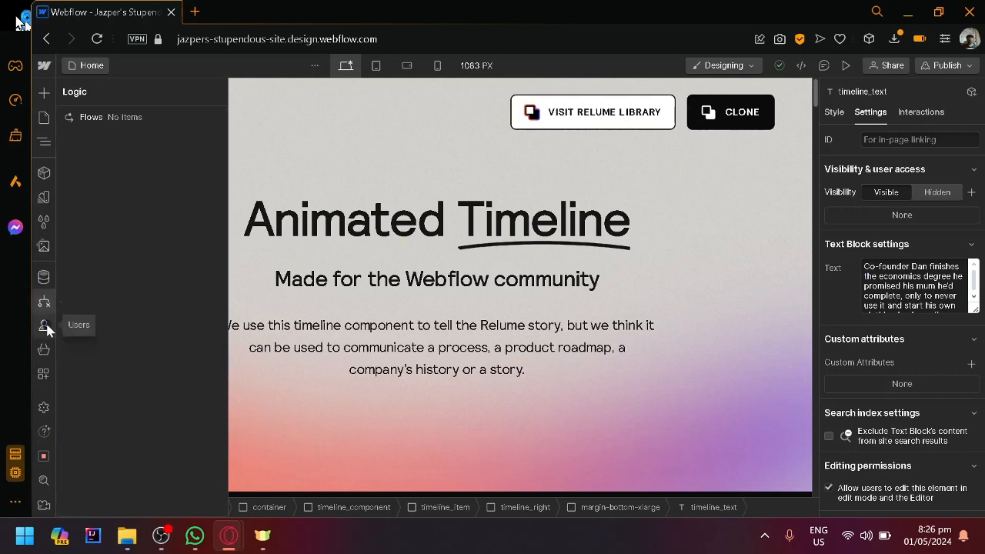
{"action": "left_click", "coordinate": [45, 326]}
{"action": "left_click", "coordinate": [662, 231]}
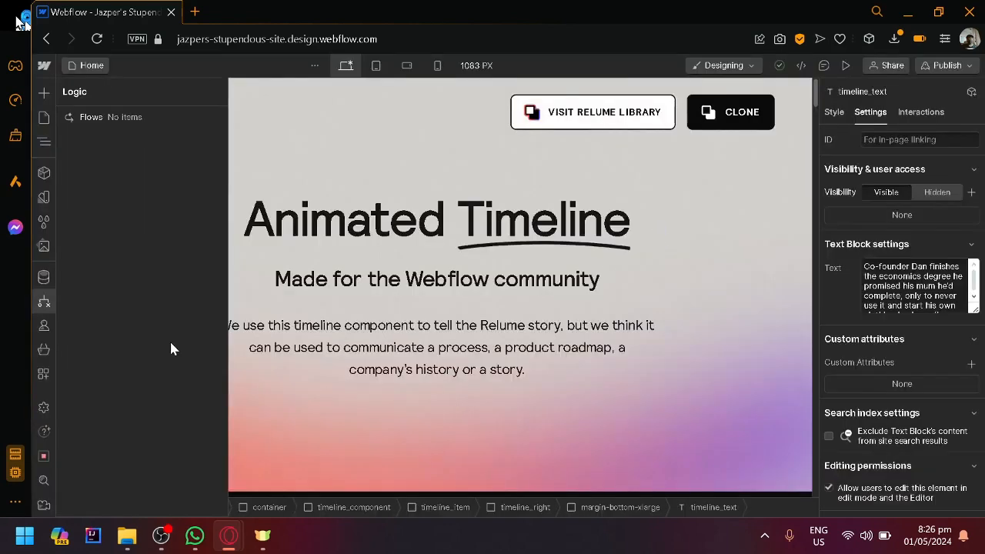
Search the available apps for "ecommer", view the Monto - Apps for Ecommerce listing, and close it.
{"action": "left_click", "coordinate": [44, 374]}
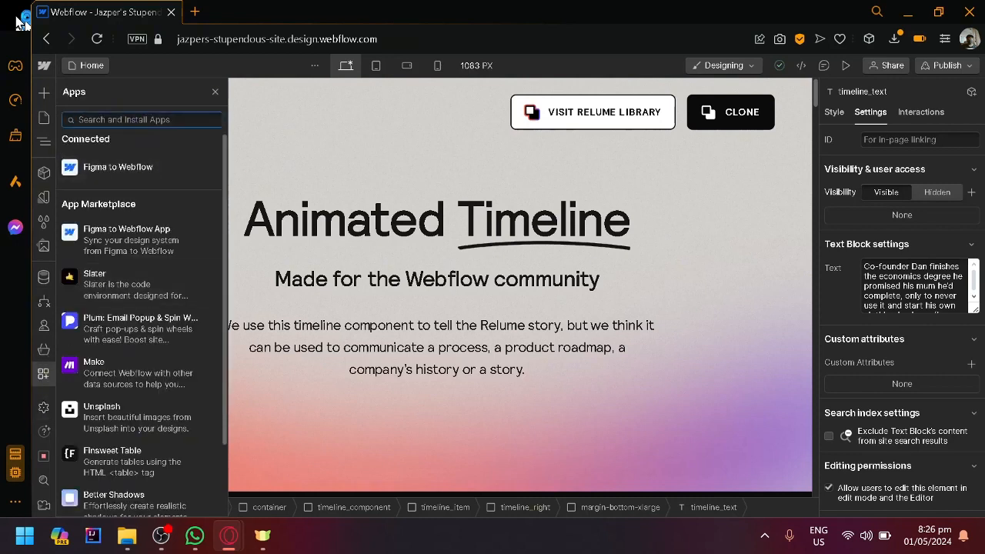
{"action": "type", "text": "ecommer"}
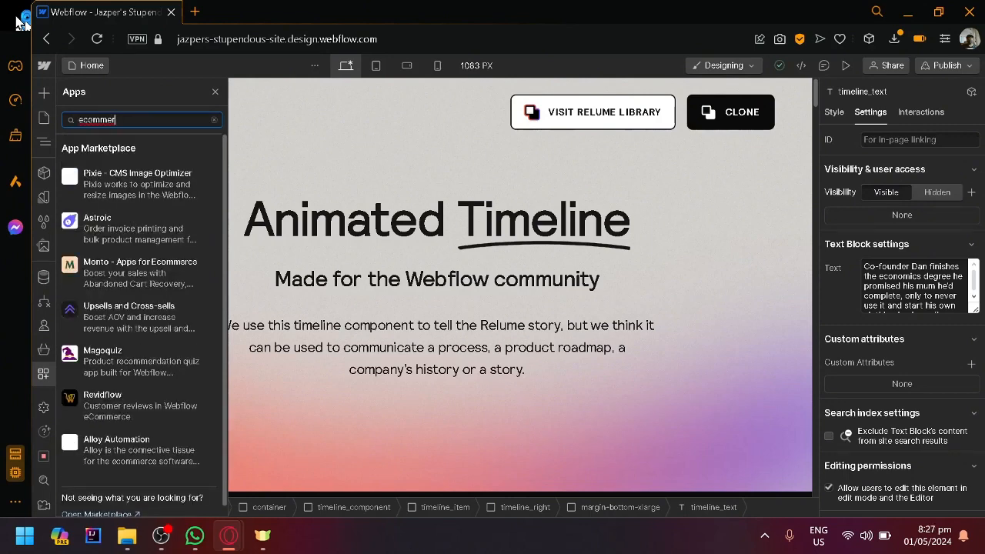
{"action": "left_click", "coordinate": [169, 276]}
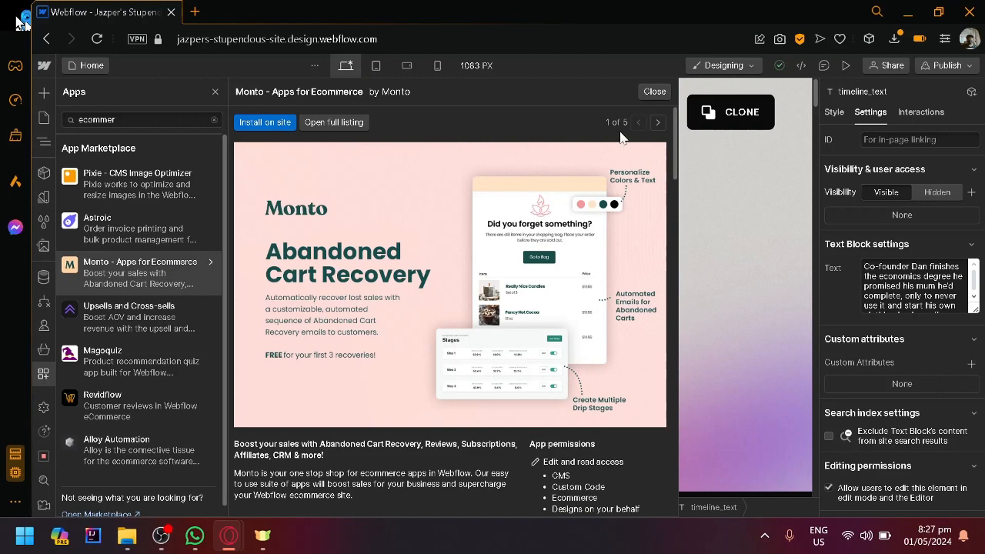
{"action": "left_click", "coordinate": [654, 92]}
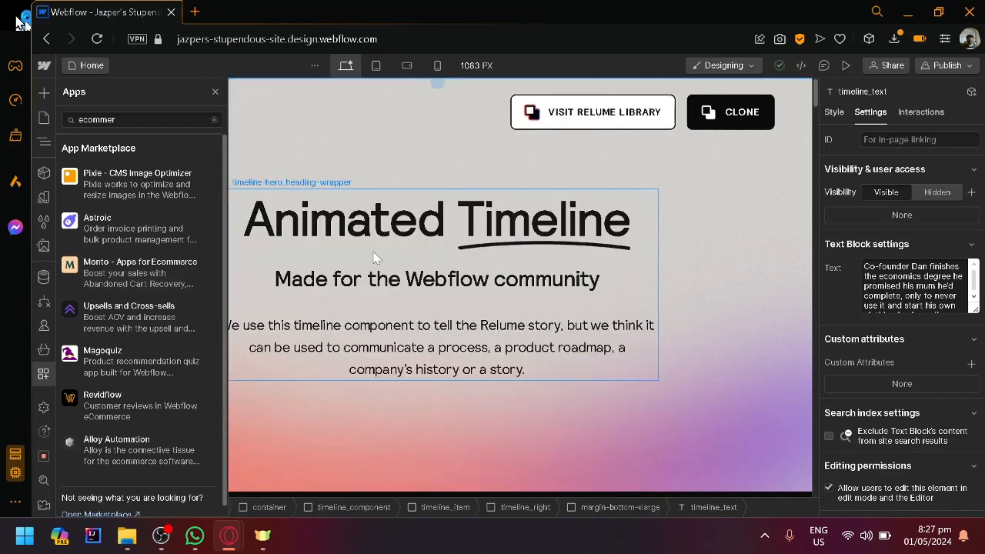
Close the app marketplace and look through the page from the Animated Timeline hero down past the January 2012 timeline entry.
{"action": "left_click", "coordinate": [216, 92]}
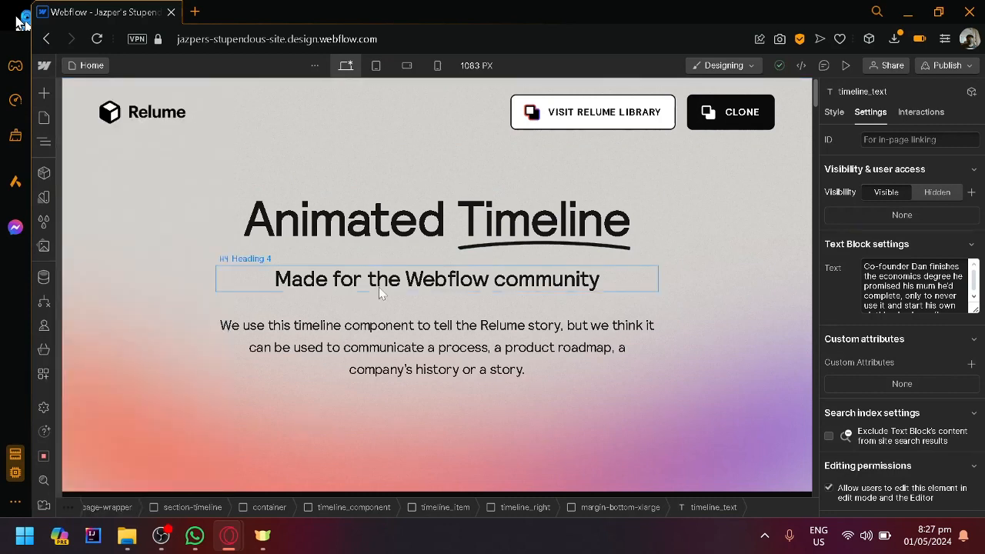
{"action": "scroll", "coordinate": [352, 370], "scroll_direction": "down", "scroll_amount": 8}
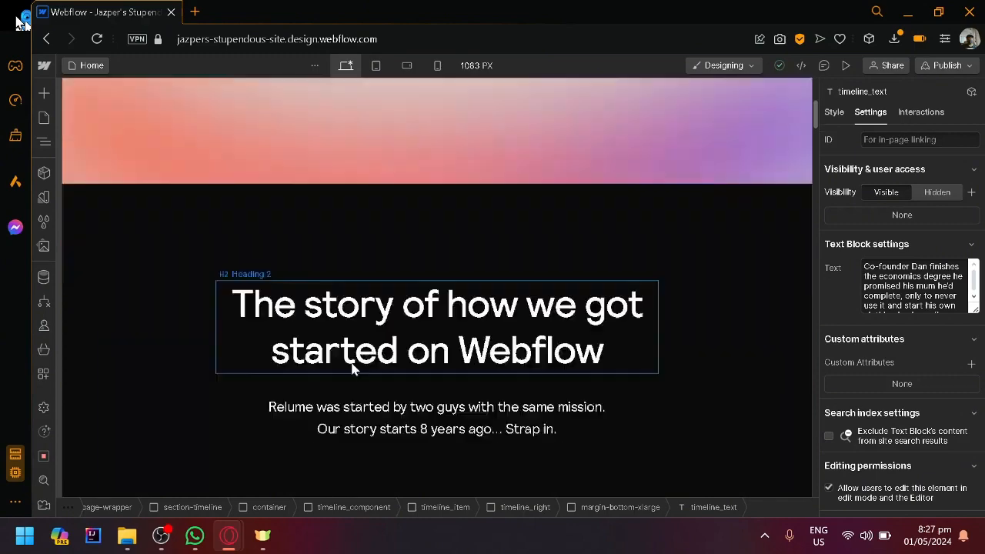
{"action": "scroll", "coordinate": [404, 323], "scroll_direction": "up", "scroll_amount": 8}
{"action": "scroll", "coordinate": [638, 304], "scroll_direction": "down", "scroll_amount": 5}
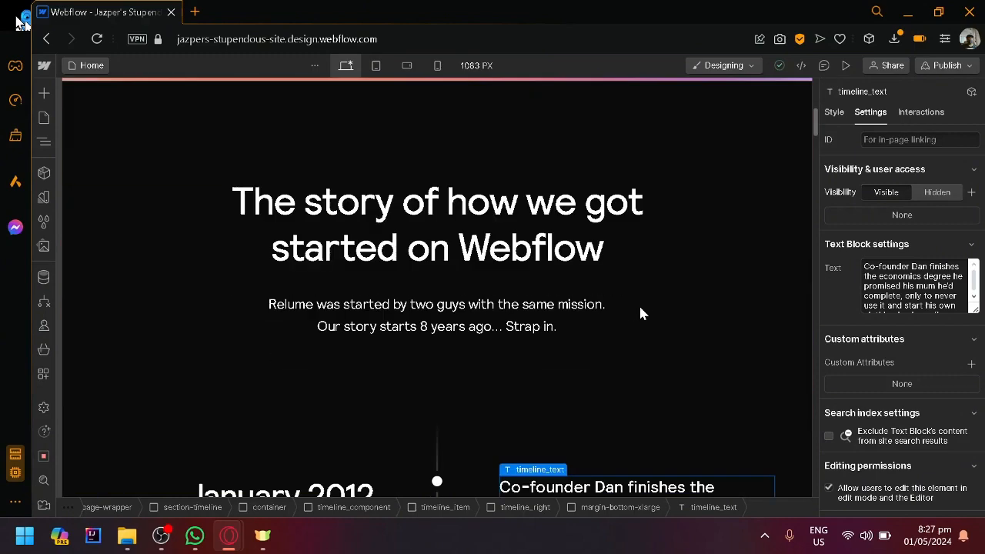
{"action": "scroll", "coordinate": [669, 288], "scroll_direction": "down", "scroll_amount": 3}
{"action": "scroll", "coordinate": [466, 252], "scroll_direction": "down", "scroll_amount": 3}
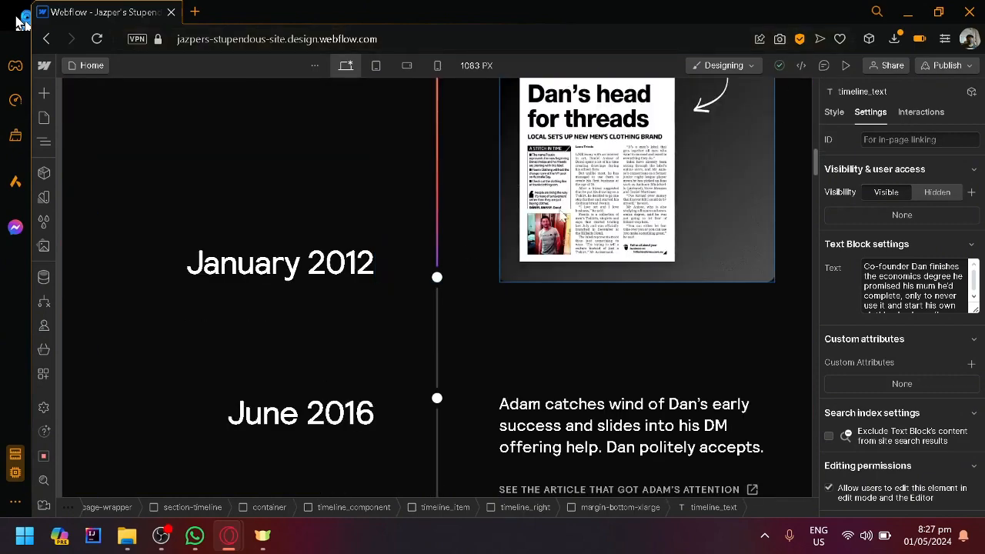
{"action": "scroll", "coordinate": [424, 187], "scroll_direction": "down", "scroll_amount": 3}
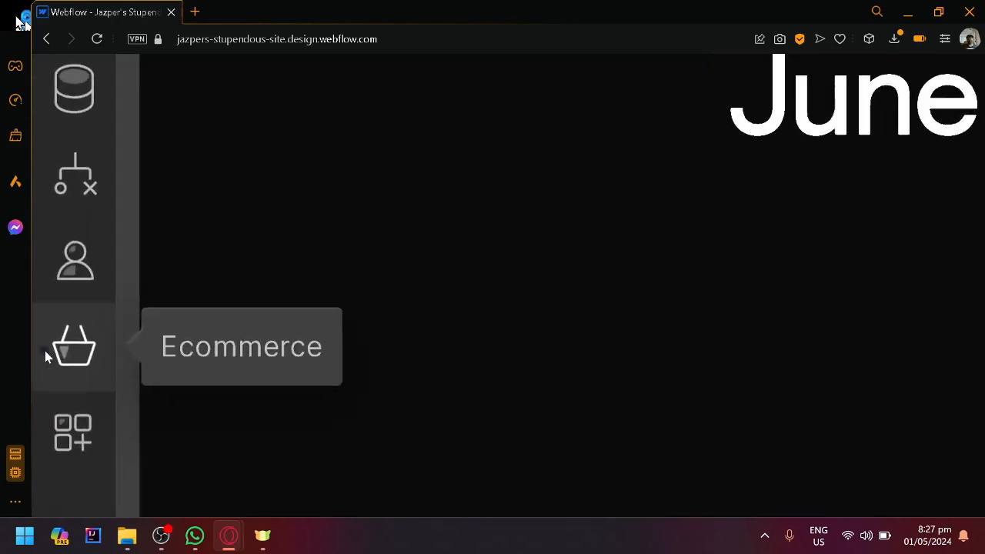
Turn the website into a store with Products and Categories collections, review the store setup guide, and close the guide.
{"action": "left_click", "coordinate": [42, 353]}
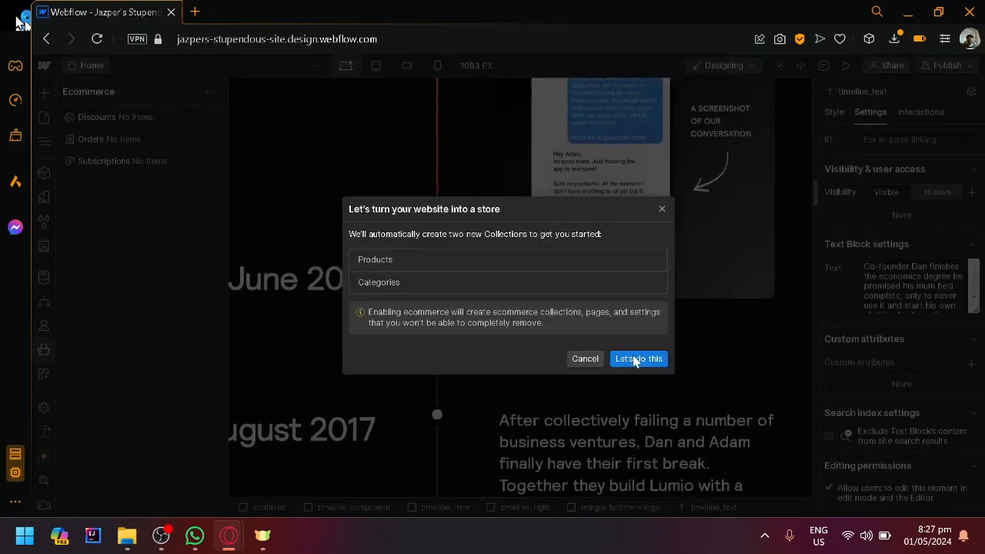
{"action": "left_click", "coordinate": [636, 357]}
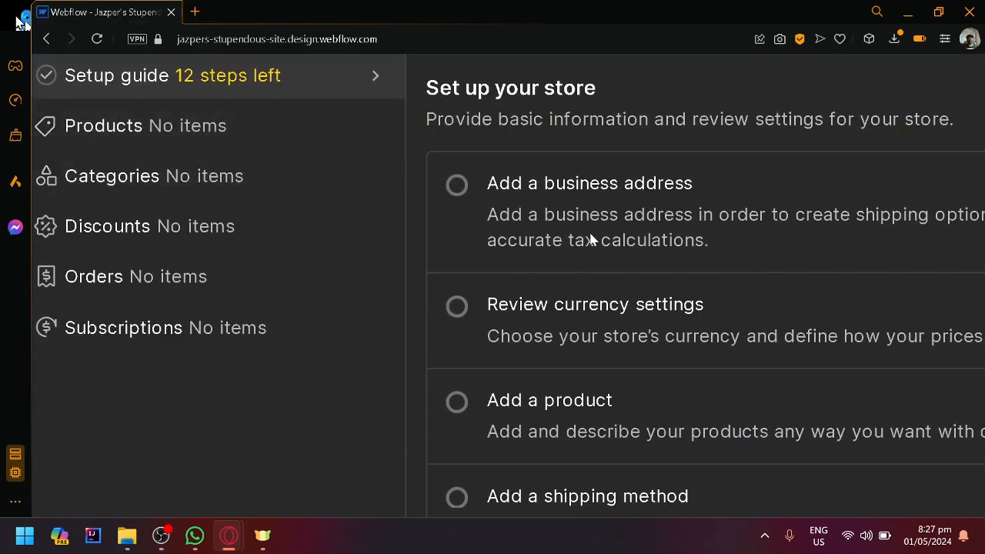
{"action": "scroll", "coordinate": [589, 240], "scroll_direction": "down", "scroll_amount": 1}
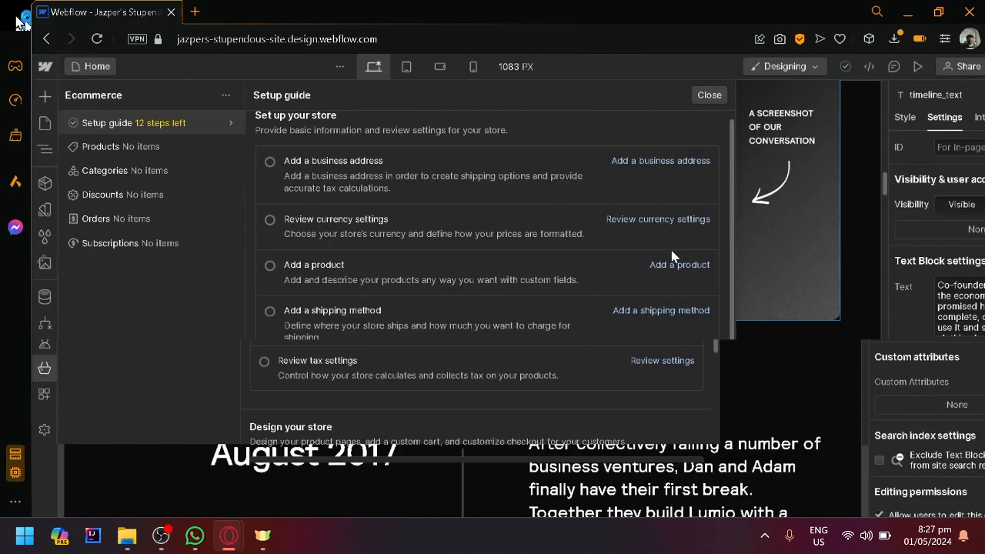
{"action": "scroll", "coordinate": [400, 315], "scroll_direction": "down", "scroll_amount": 5}
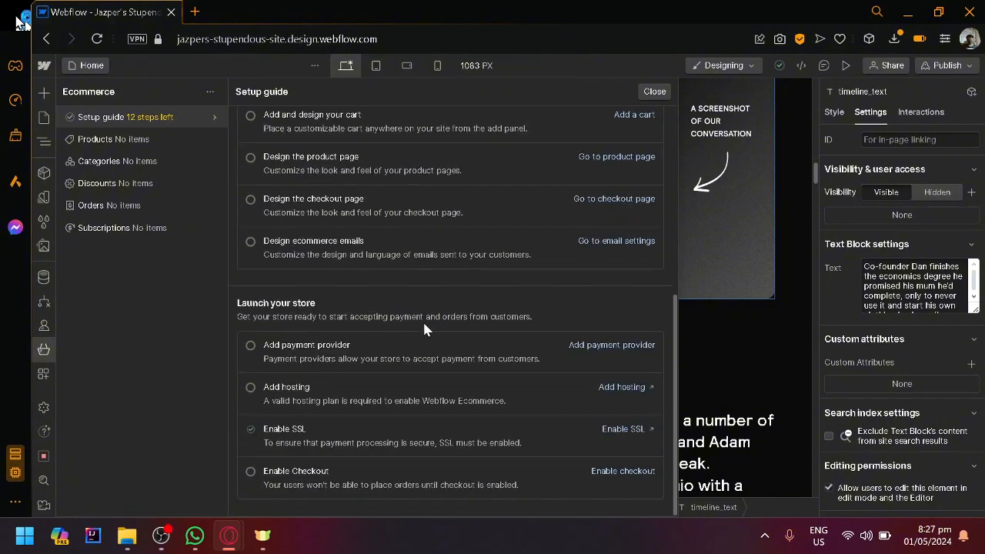
{"action": "scroll", "coordinate": [422, 320], "scroll_direction": "up", "scroll_amount": 5}
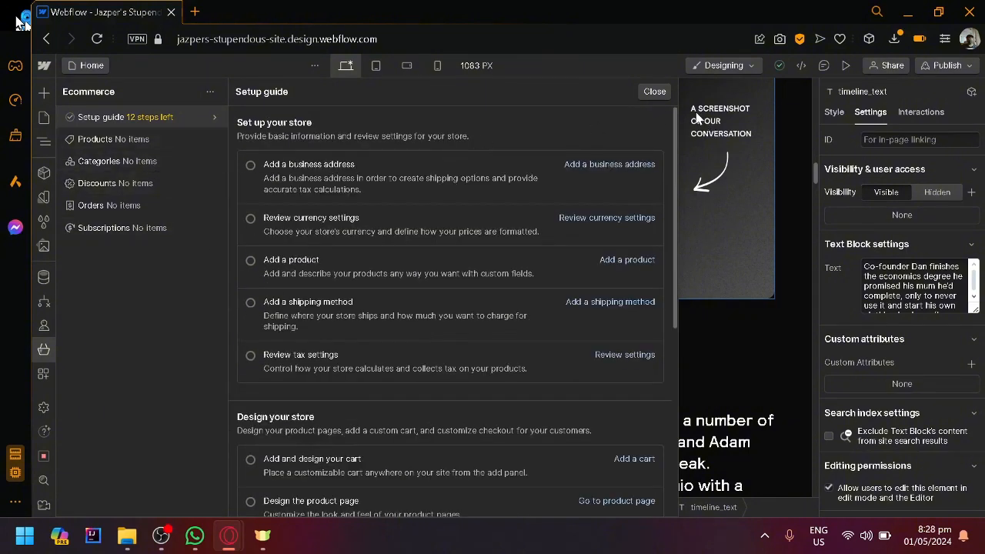
{"action": "left_click", "coordinate": [654, 92]}
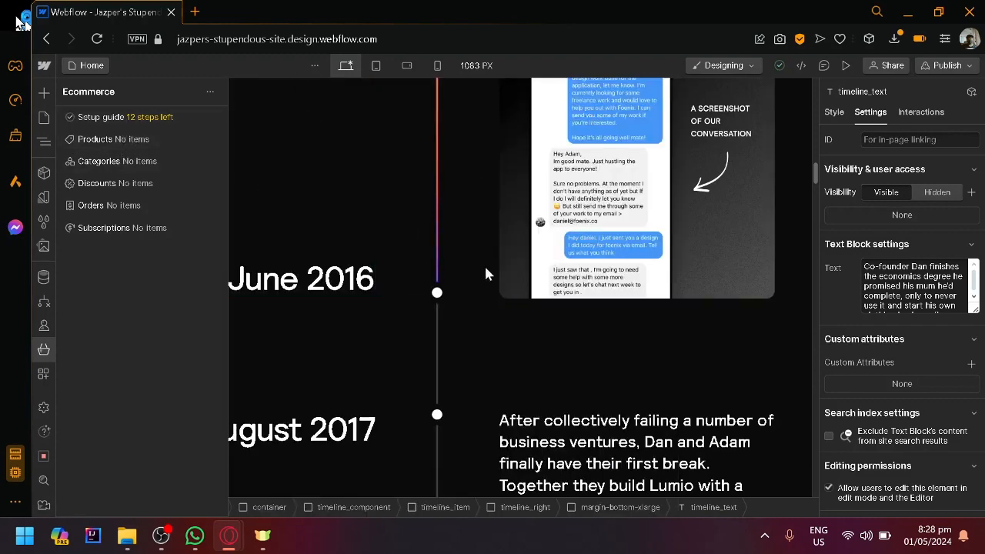
{"action": "scroll", "coordinate": [486, 273], "scroll_direction": "up", "scroll_amount": 5}
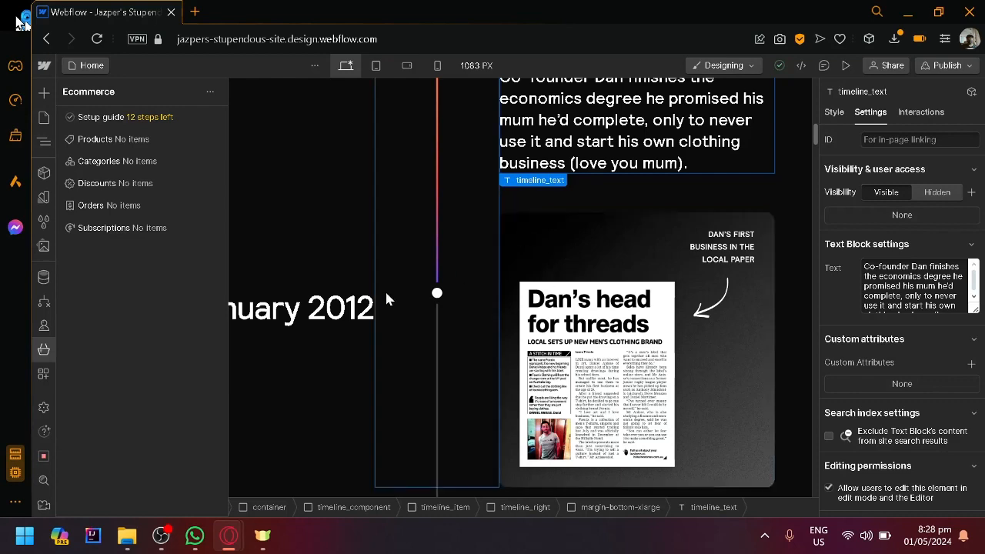
{"action": "scroll", "coordinate": [364, 306], "scroll_direction": "up", "scroll_amount": 10}
{"action": "scroll", "coordinate": [332, 316], "scroll_direction": "up", "scroll_amount": 3}
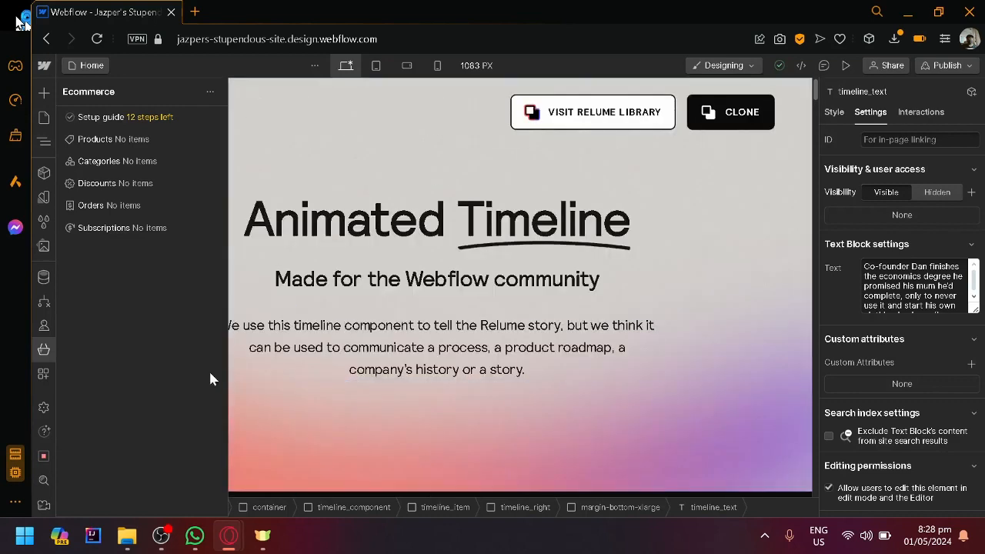